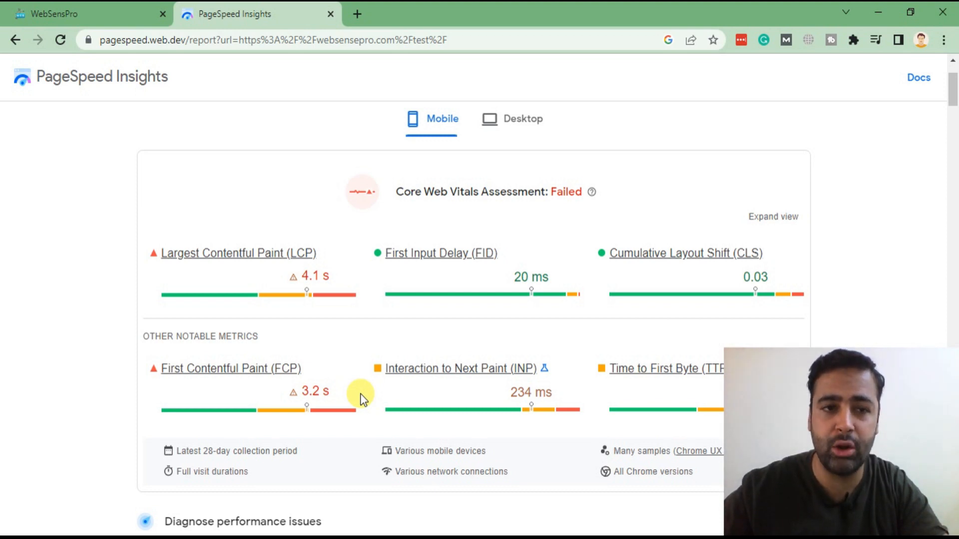
Step: Scroll the mobile PageSpeed report to 'Serve images in next-gen formats' and highlight 'Opportunity'
{"action": "scroll", "coordinate": [2, 356], "scroll_direction": "down", "scroll_amount": 12}
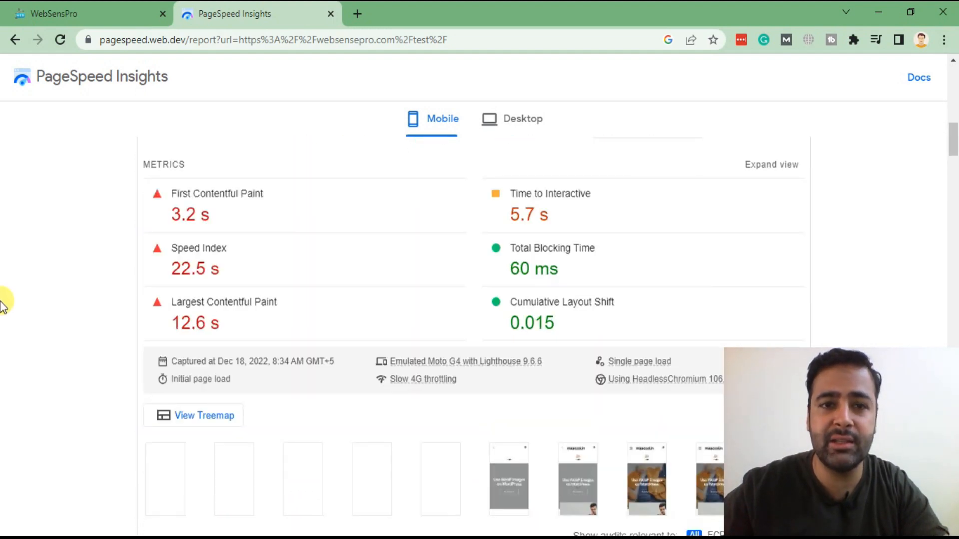
{"action": "scroll", "coordinate": [3, 305], "scroll_direction": "down", "scroll_amount": 3}
{"action": "scroll", "coordinate": [15, 256], "scroll_direction": "down", "scroll_amount": 5}
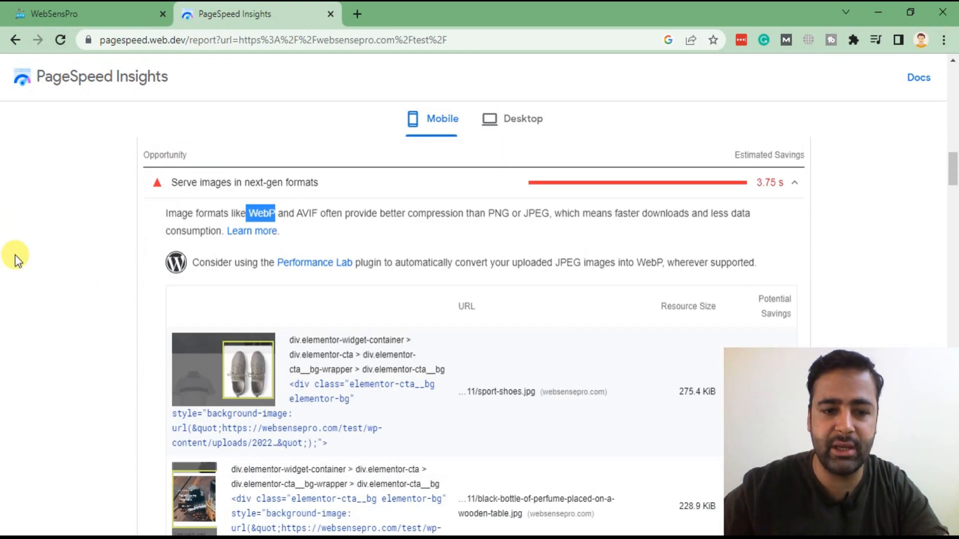
{"action": "left_click", "coordinate": [260, 199]}
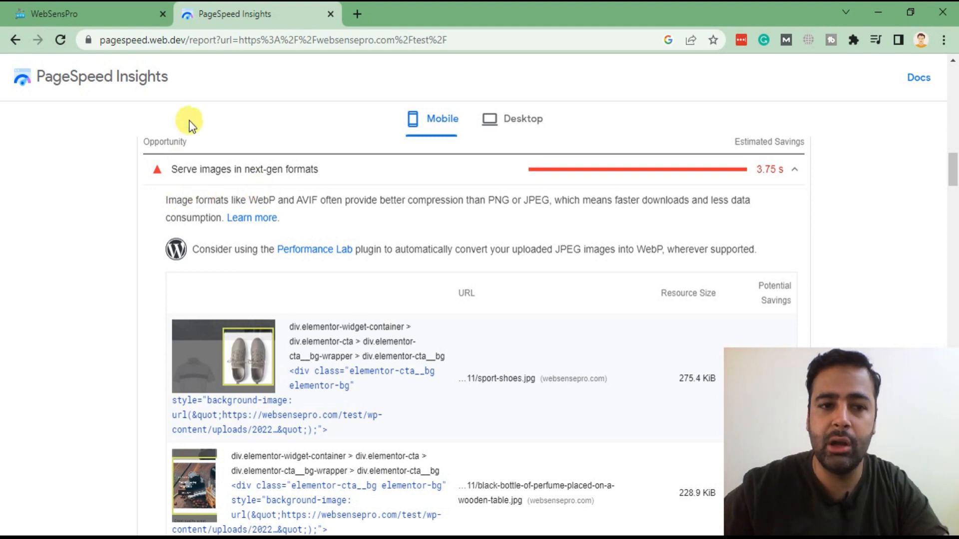
{"action": "left_click_drag", "start_coordinate": [143, 142], "coordinate": [201, 143]}
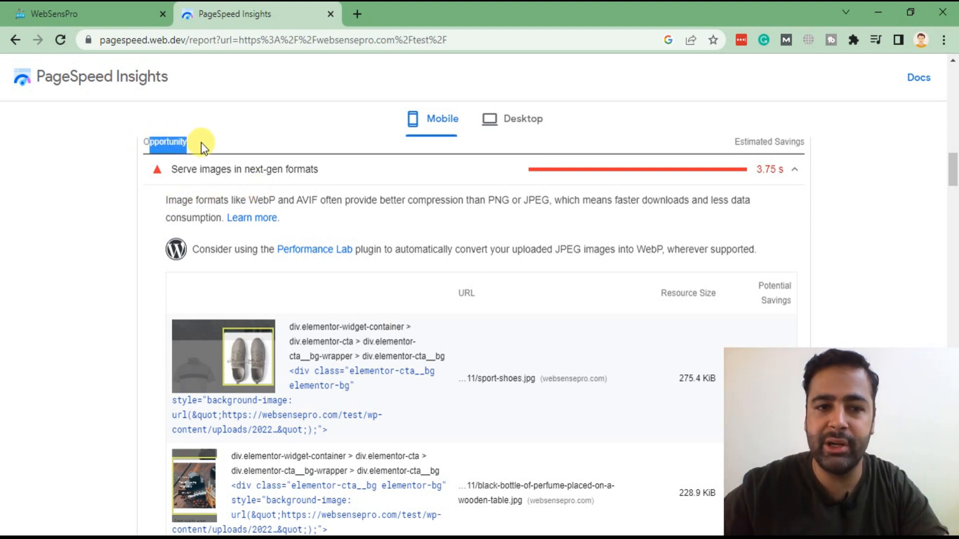
{"action": "left_click", "coordinate": [199, 141]}
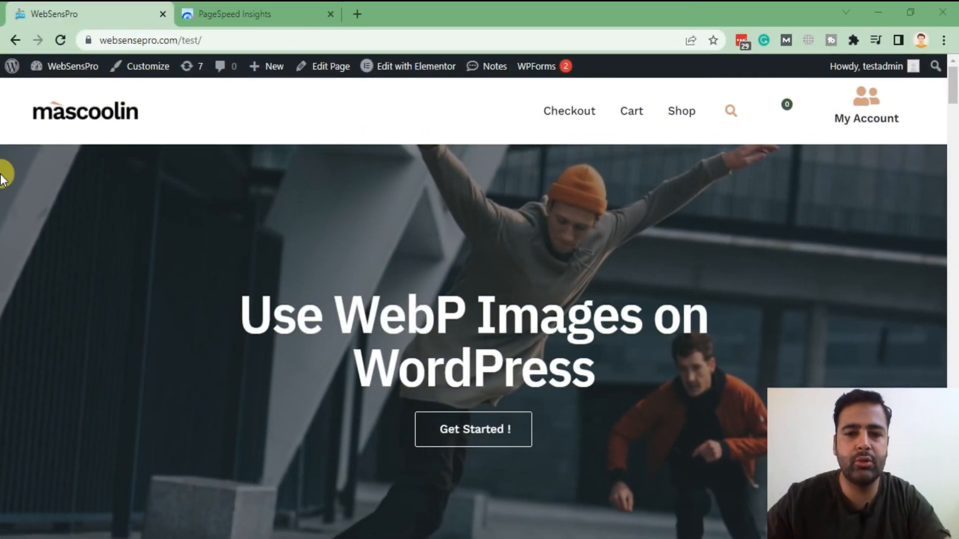
{"action": "scroll", "coordinate": [3, 175], "scroll_direction": "down", "scroll_amount": 20}
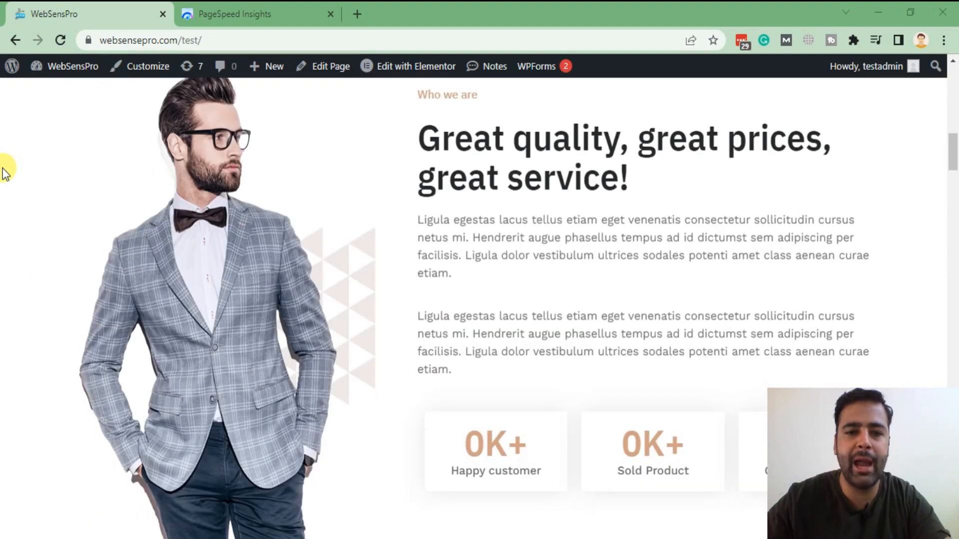
{"action": "scroll", "coordinate": [3, 172], "scroll_direction": "down", "scroll_amount": 15}
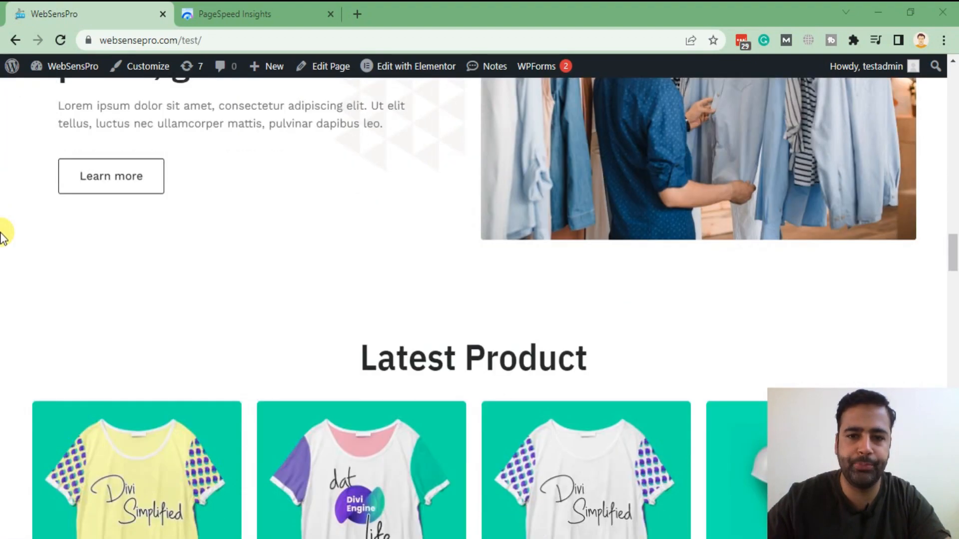
{"action": "scroll", "coordinate": [4, 232], "scroll_direction": "up", "scroll_amount": 5}
{"action": "scroll", "coordinate": [2, 235], "scroll_direction": "up", "scroll_amount": 20}
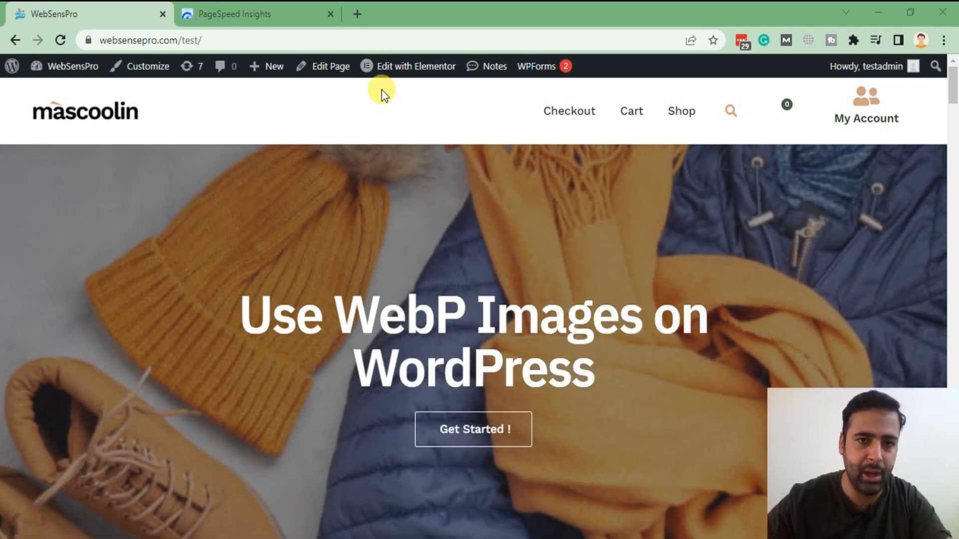
Step: Search Google for 'webp image converter' in a new tab and open CloudConvert's result separately
{"action": "key", "text": "ctrl+l"}
{"action": "left_click", "coordinate": [358, 15]}
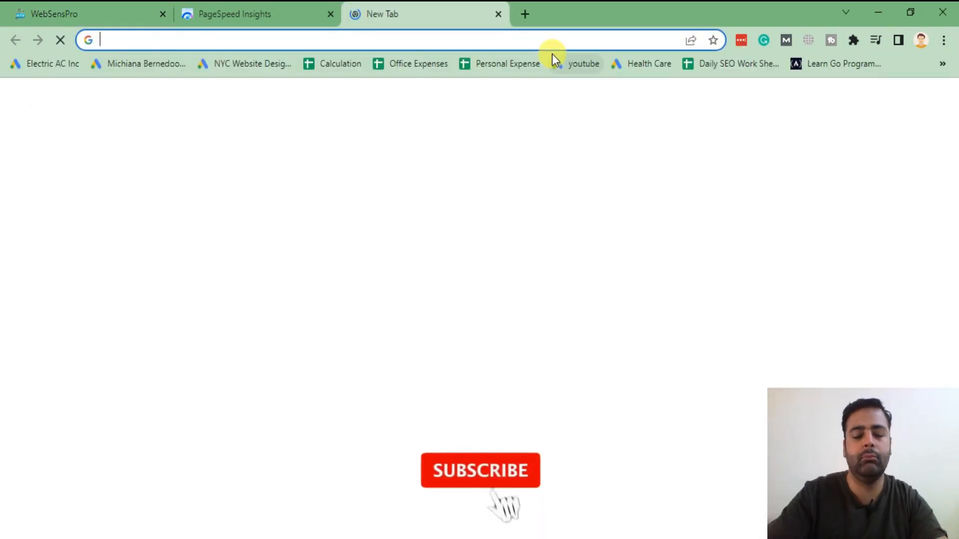
{"action": "type", "text": "wpebp"}
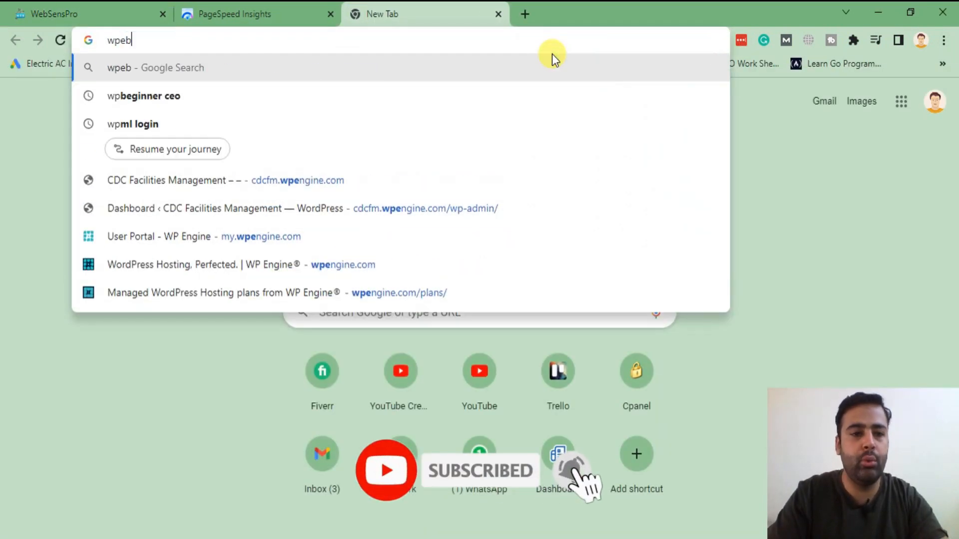
{"action": "key", "text": "BackSpace"}
{"action": "key", "text": "BackSpace"}
{"action": "key", "text": "BackSpace"}
{"action": "key", "text": "BackSpace"}
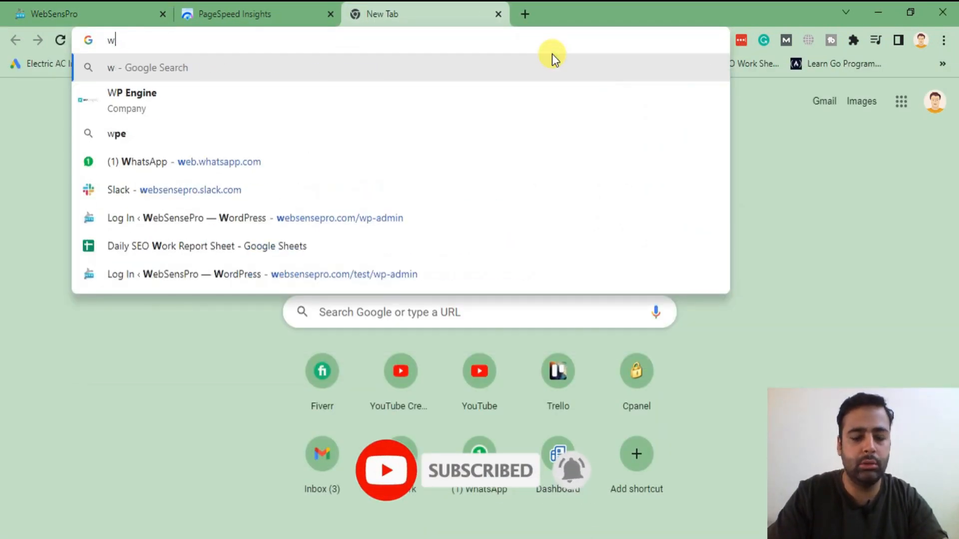
{"action": "type", "text": "ebp "}
{"action": "type", "text": "image con"}
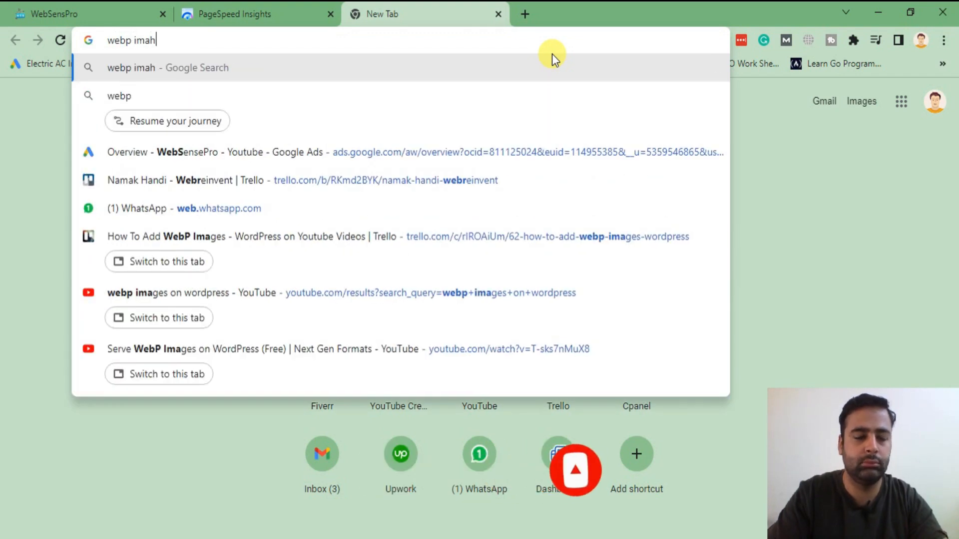
{"action": "type", "text": "vert"}
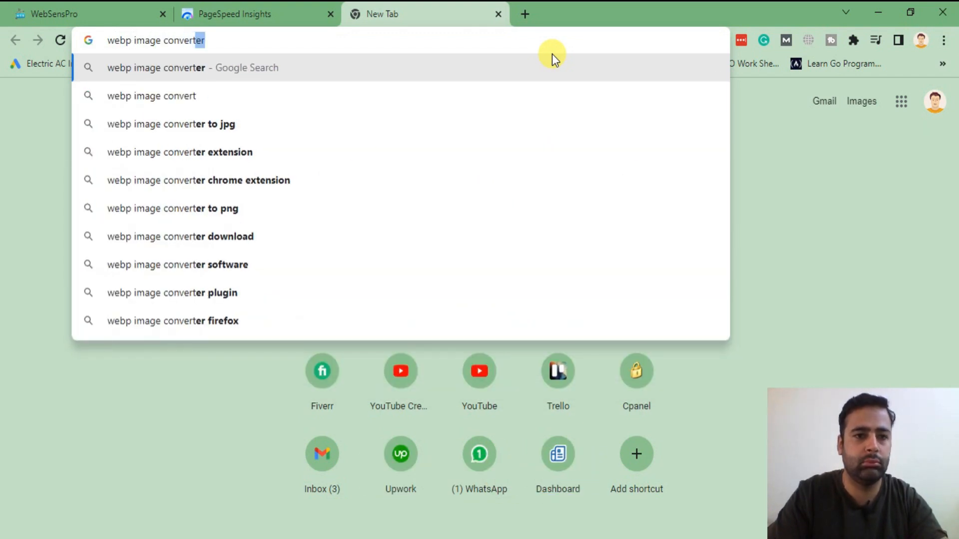
{"action": "key", "text": "Return"}
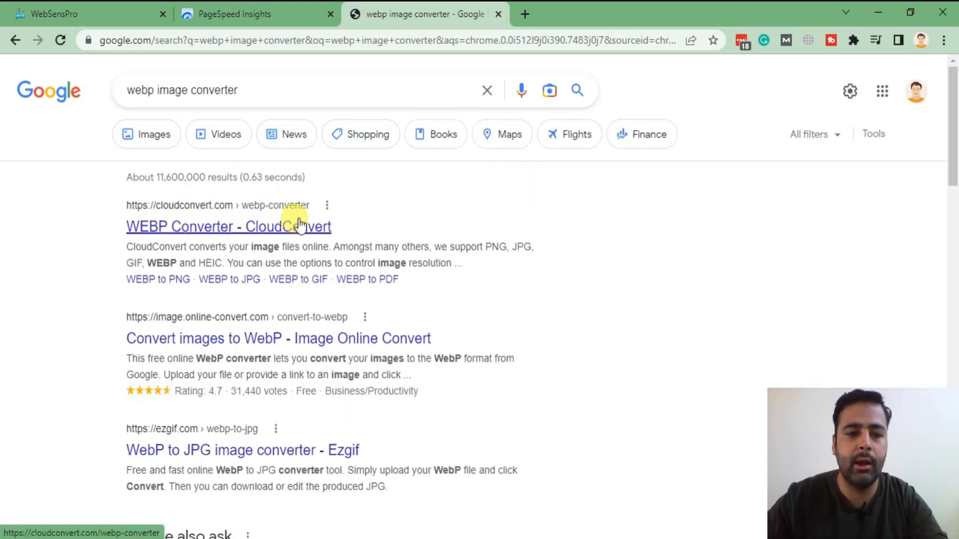
{"action": "left_click", "coordinate": [239, 231]}
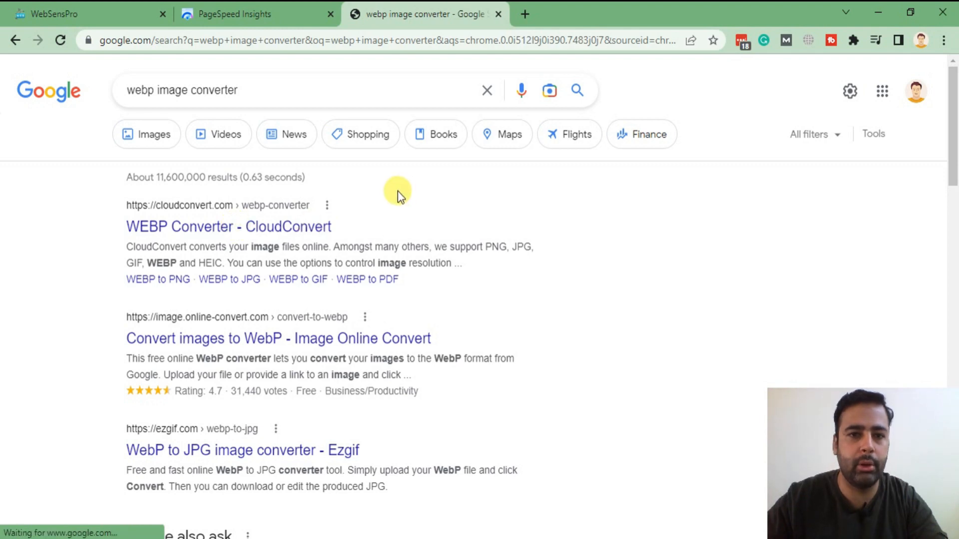
Step: Save the suited man's photo from the WebSensPro homepage to the Desktop as img_1.png
{"action": "left_click", "coordinate": [126, 11]}
{"action": "scroll", "coordinate": [625, 223], "scroll_direction": "down", "scroll_amount": 15}
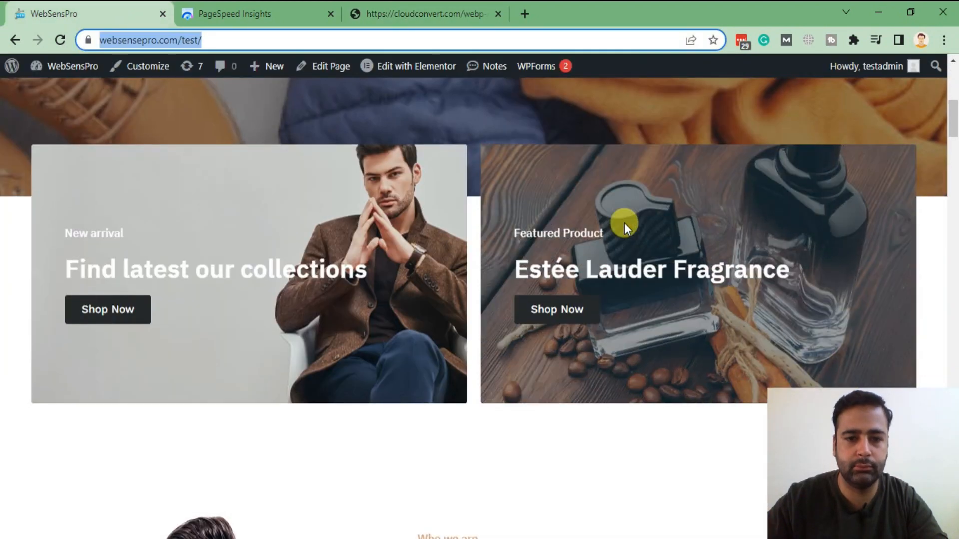
{"action": "scroll", "coordinate": [589, 259], "scroll_direction": "up", "scroll_amount": 3}
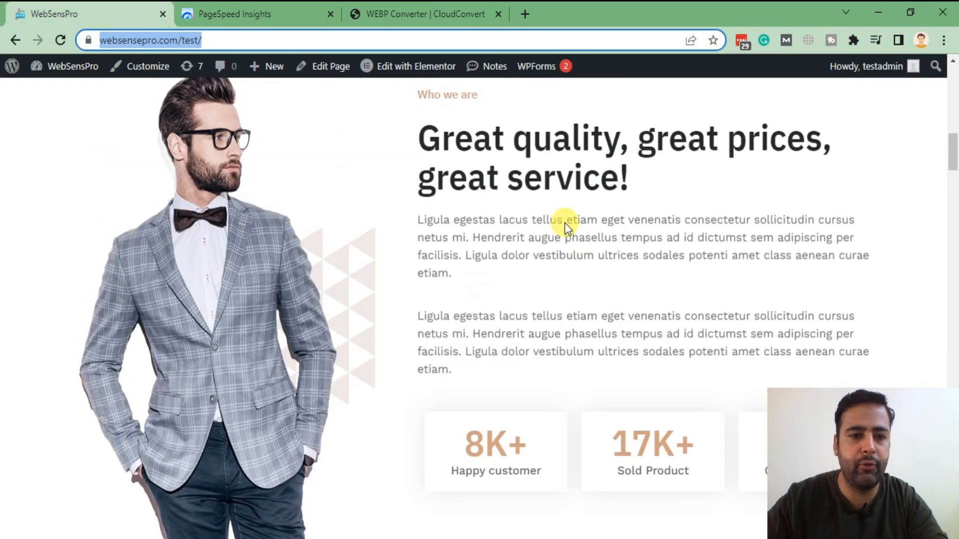
{"action": "left_click_drag", "start_coordinate": [236, 274], "coordinate": [279, 245]}
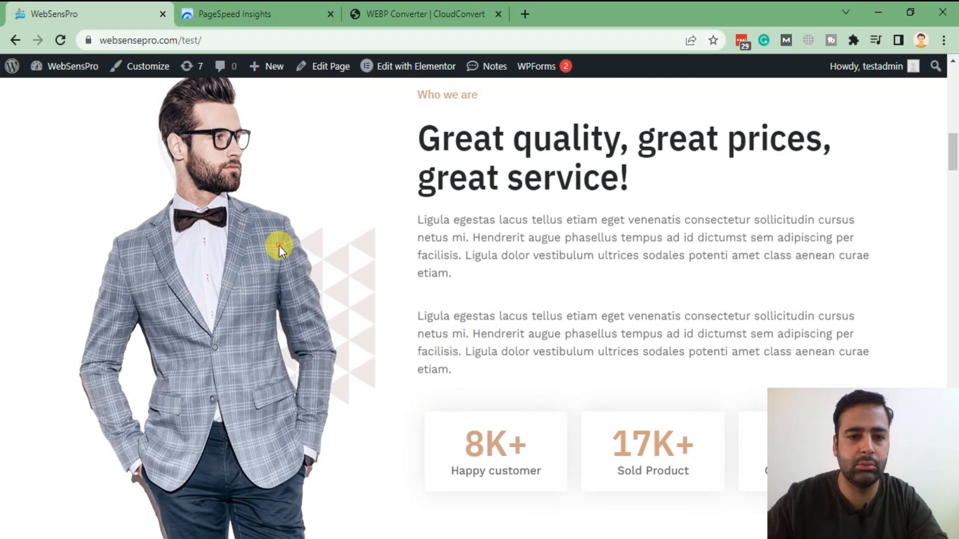
{"action": "right_click", "coordinate": [278, 245]}
{"action": "left_click", "coordinate": [307, 273]}
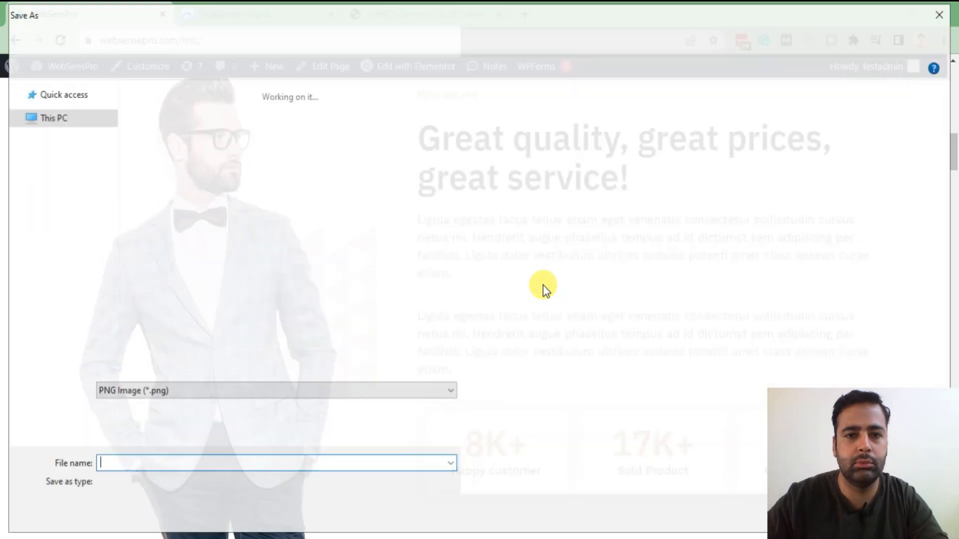
{"action": "left_click", "coordinate": [181, 470]}
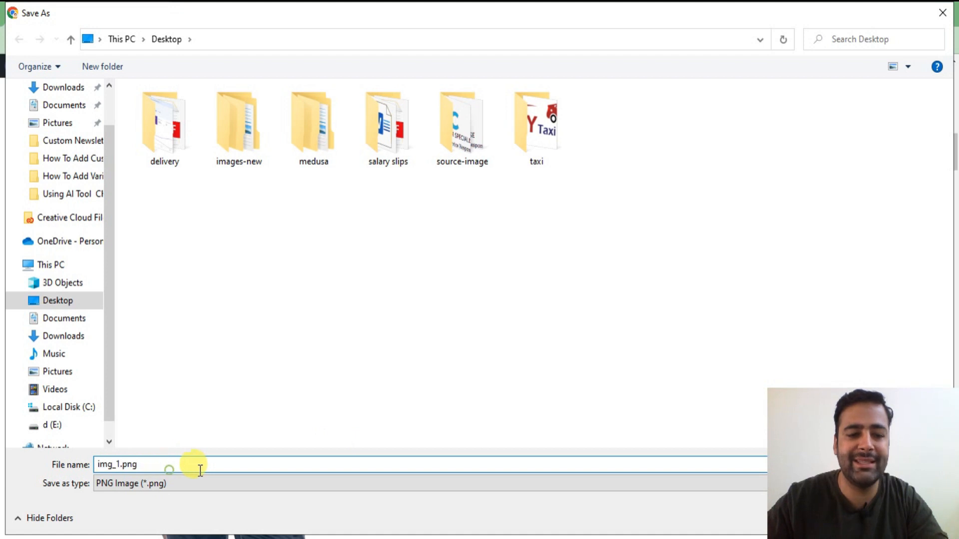
{"action": "left_click_drag", "start_coordinate": [212, 469], "coordinate": [96, 465]}
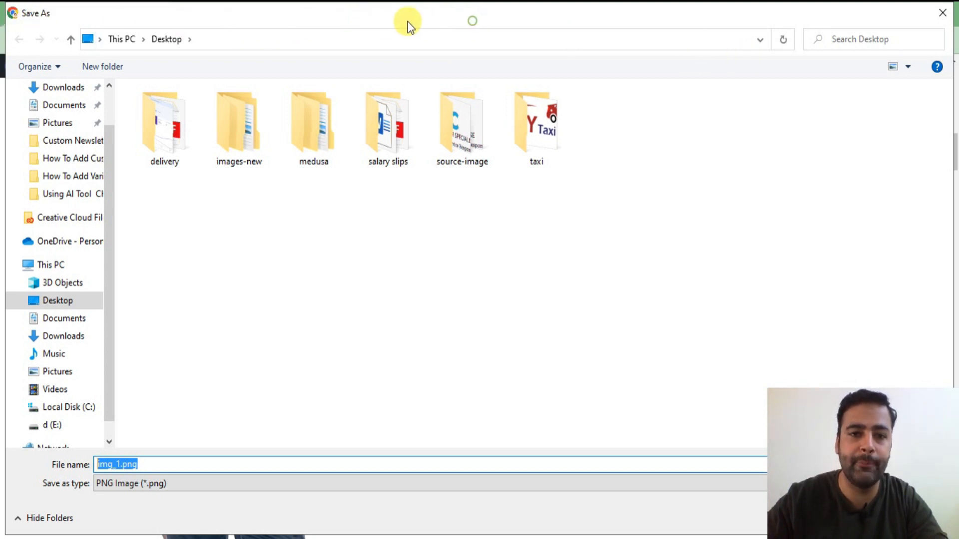
{"action": "left_click_drag", "start_coordinate": [882, 505], "coordinate": [873, 487]}
{"action": "left_click", "coordinate": [839, 517]}
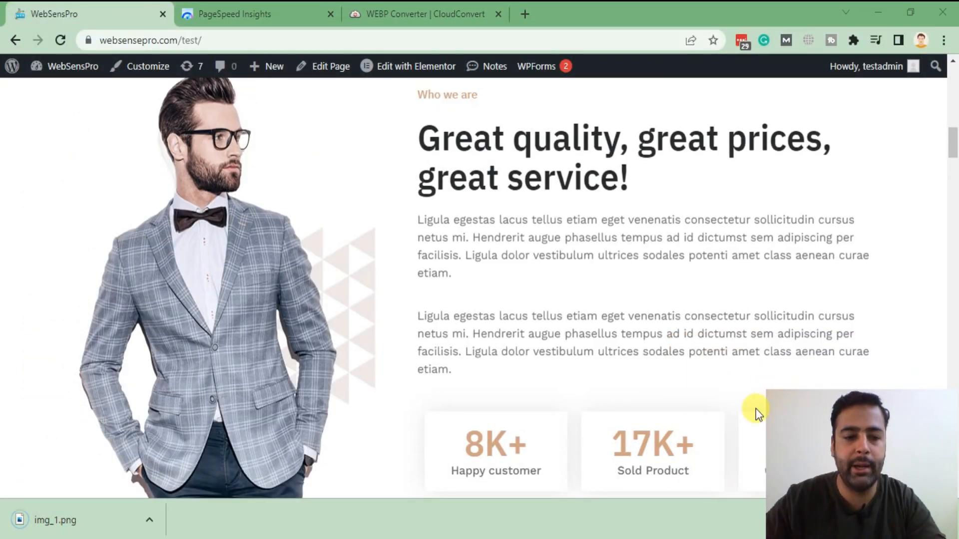
Step: Upload img_1.png into CloudConvert's WEBP converter
{"action": "left_click", "coordinate": [453, 17]}
{"action": "scroll", "coordinate": [605, 245], "scroll_direction": "down", "scroll_amount": 3}
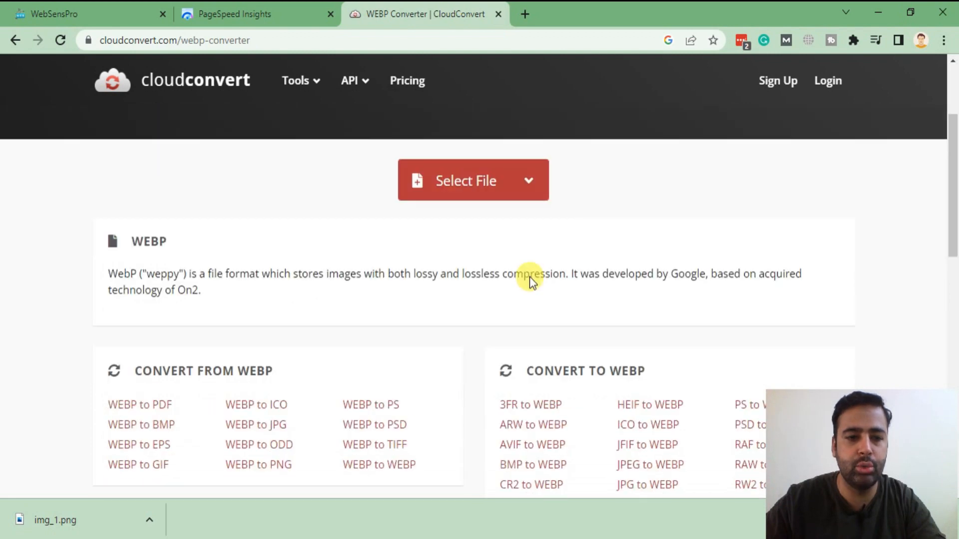
{"action": "left_click", "coordinate": [437, 181]}
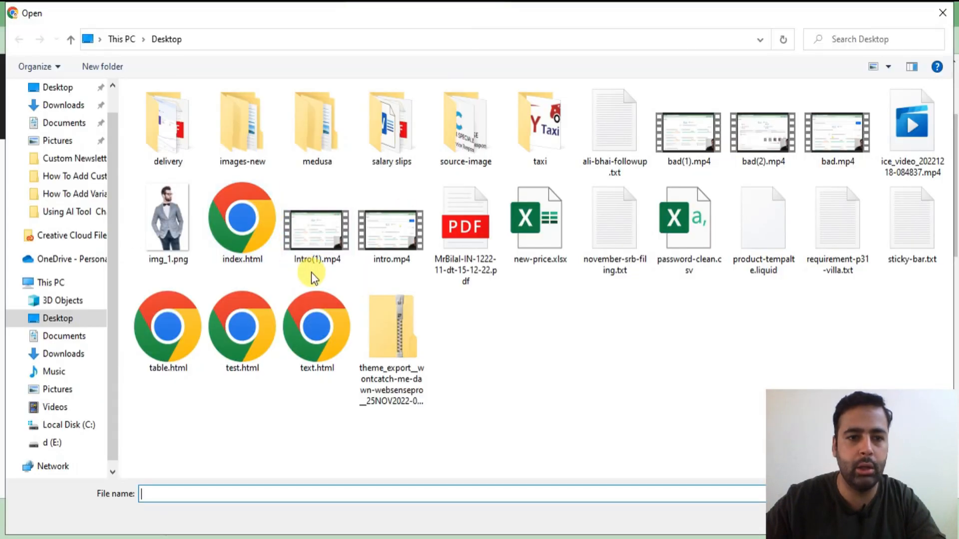
{"action": "left_click", "coordinate": [176, 257]}
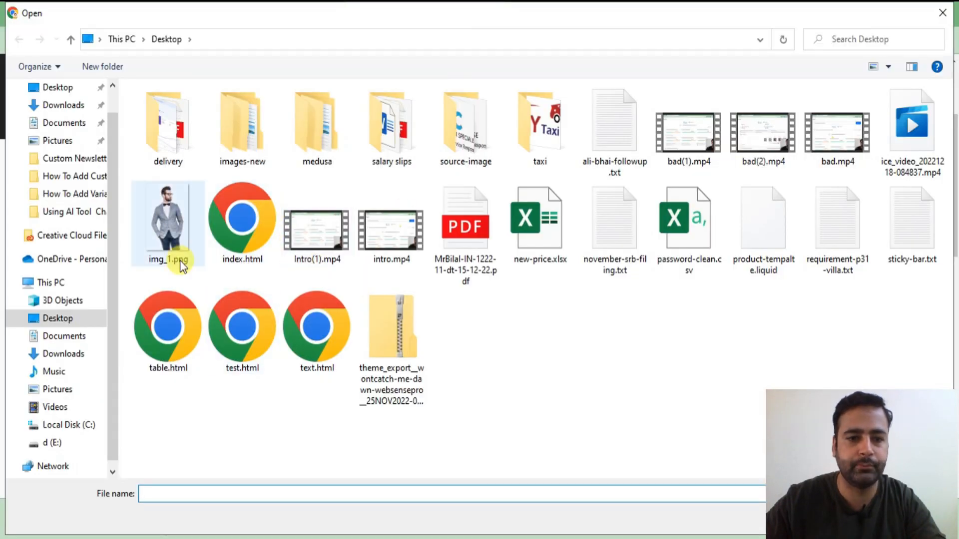
{"action": "double_click", "coordinate": [175, 257]}
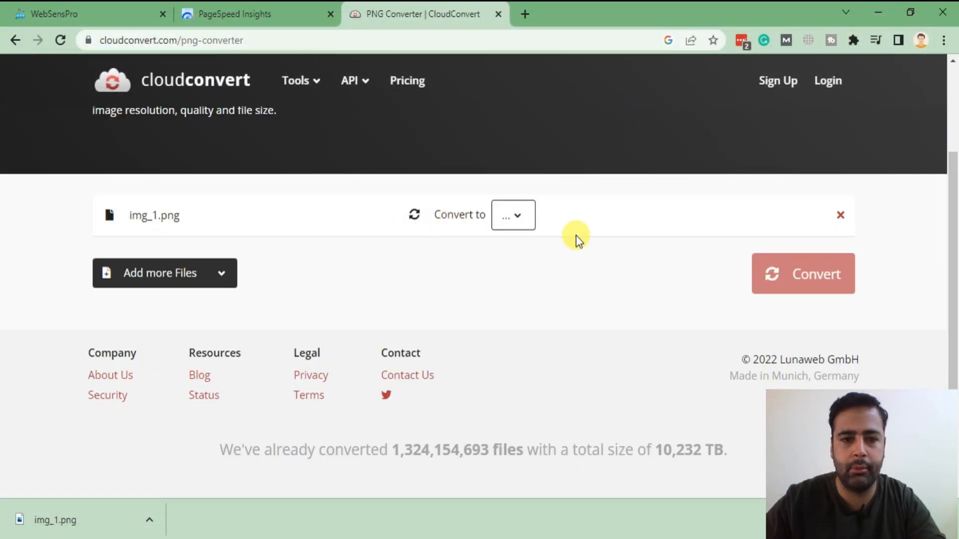
Step: Convert img_1.png to WEBP and look over the resulting img_1.webp preview
{"action": "left_click", "coordinate": [512, 215]}
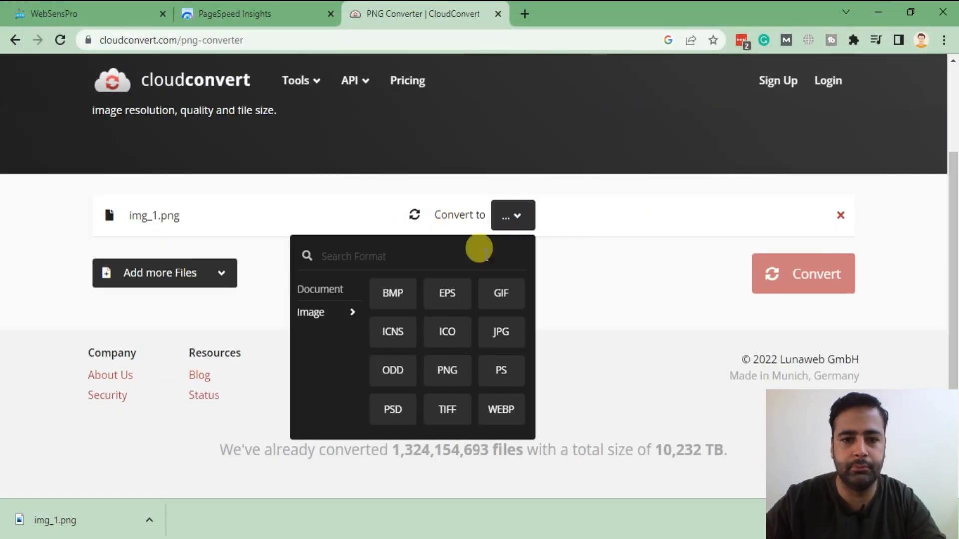
{"action": "left_click", "coordinate": [504, 409]}
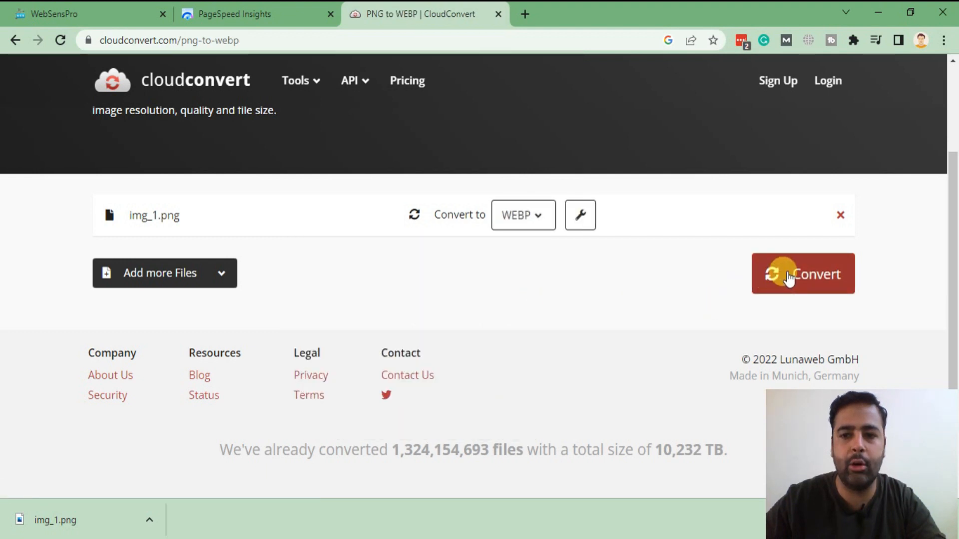
{"action": "left_click", "coordinate": [789, 278]}
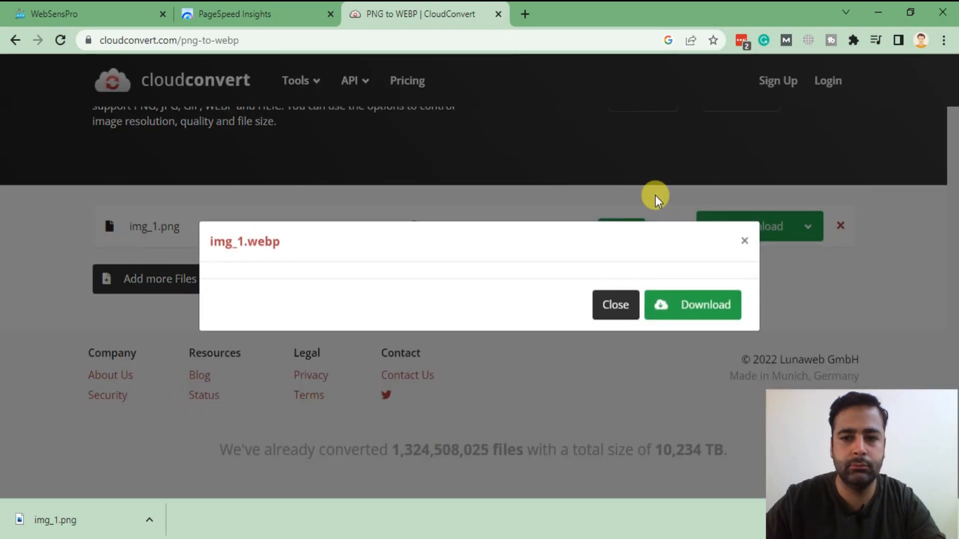
{"action": "scroll", "coordinate": [574, 177], "scroll_direction": "down", "scroll_amount": 4}
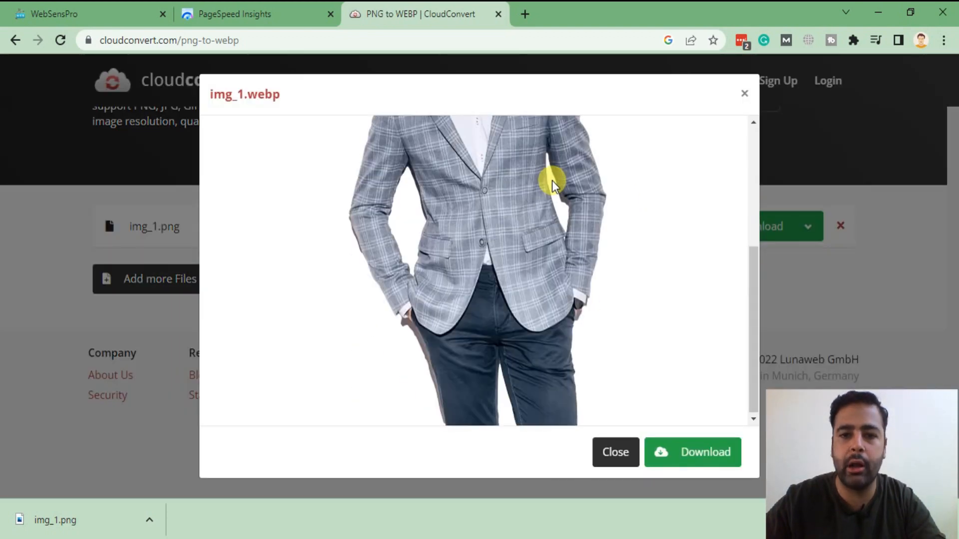
{"action": "scroll", "coordinate": [480, 188], "scroll_direction": "up", "scroll_amount": 4}
{"action": "scroll", "coordinate": [480, 191], "scroll_direction": "down", "scroll_amount": 4}
{"action": "scroll", "coordinate": [480, 188], "scroll_direction": "up", "scroll_amount": 4}
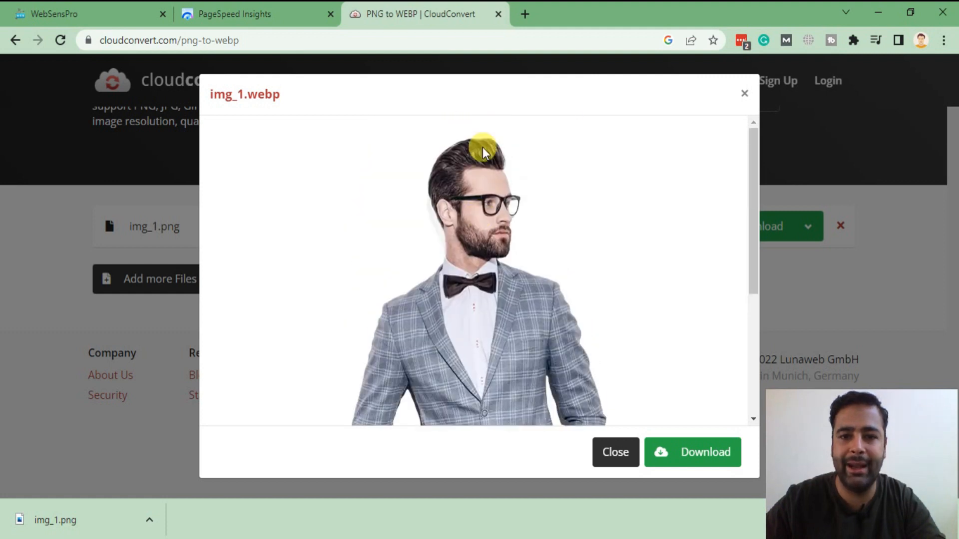
Step: Download the converted img_1.webp and select the original img_1.png on the desktop
{"action": "left_click", "coordinate": [687, 453]}
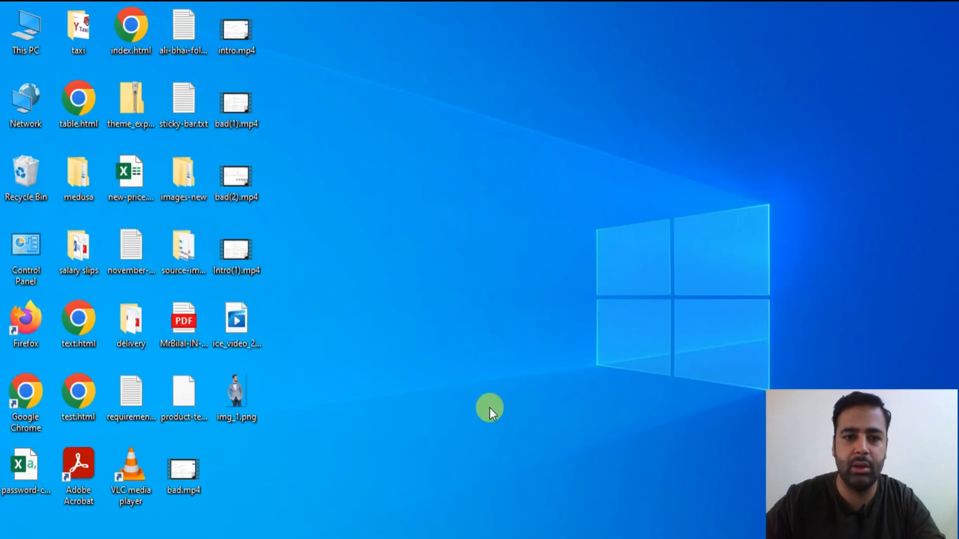
{"action": "left_click", "coordinate": [232, 403]}
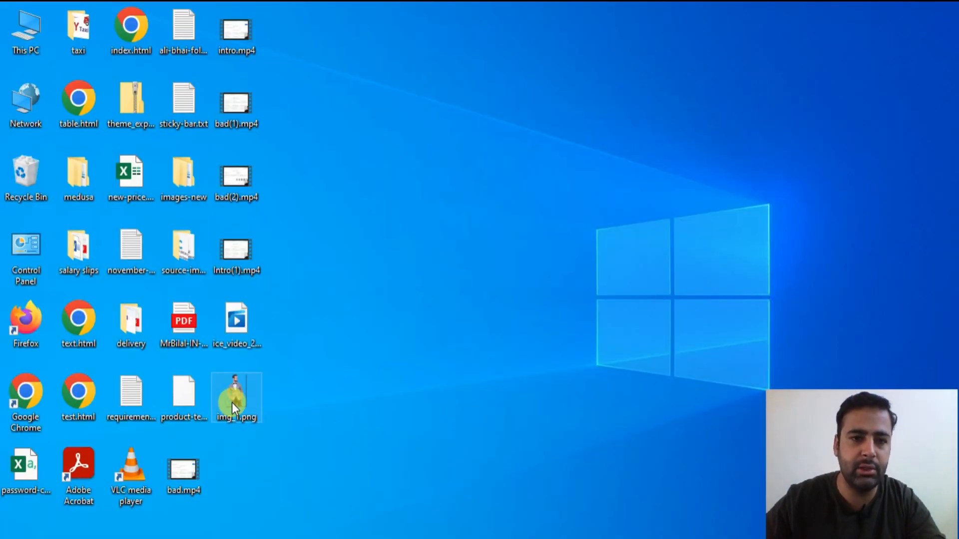
{"action": "left_click", "coordinate": [351, 379]}
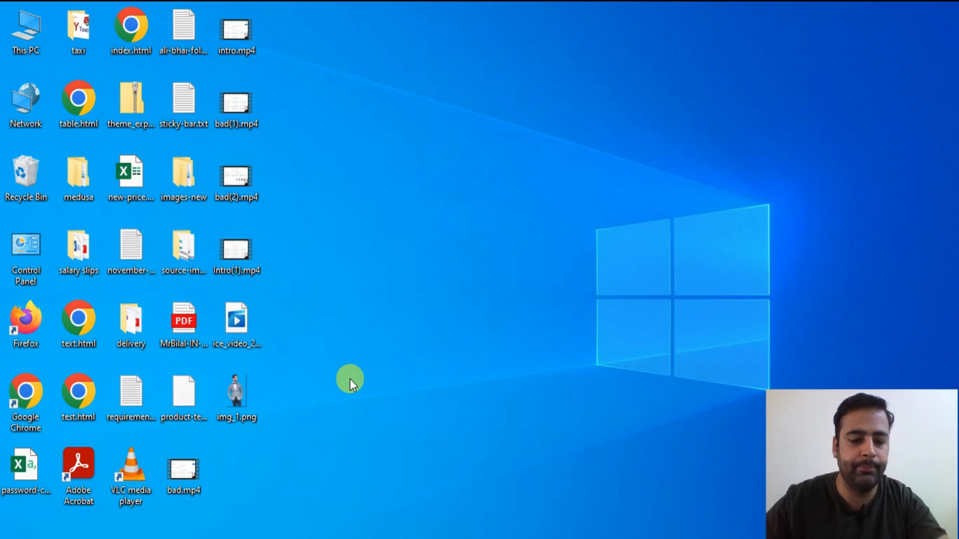
{"action": "left_click", "coordinate": [229, 405]}
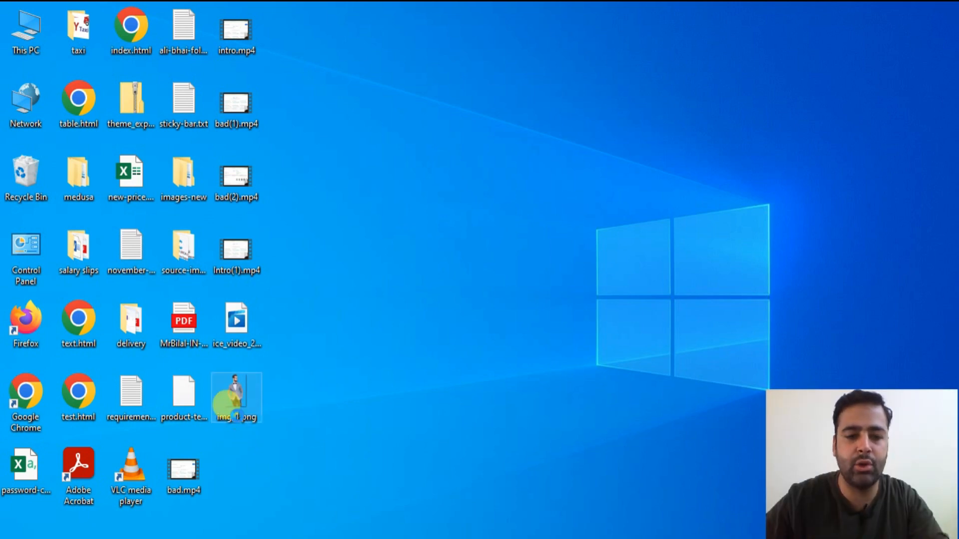
Step: Confirm in Properties that img_1.png is 113 KB, then open This PC
{"action": "right_click", "coordinate": [238, 417]}
{"action": "left_click", "coordinate": [332, 535]}
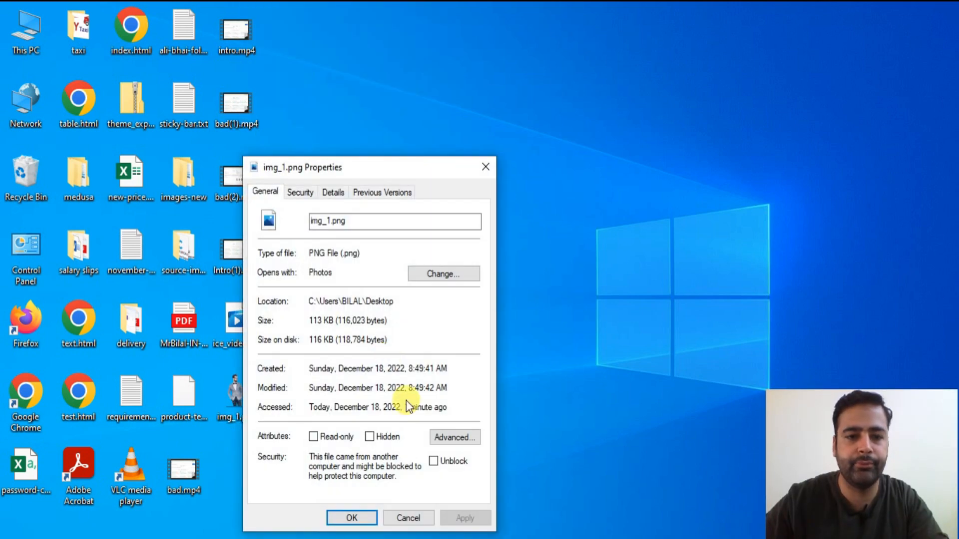
{"action": "left_click_drag", "start_coordinate": [309, 321], "coordinate": [328, 325]}
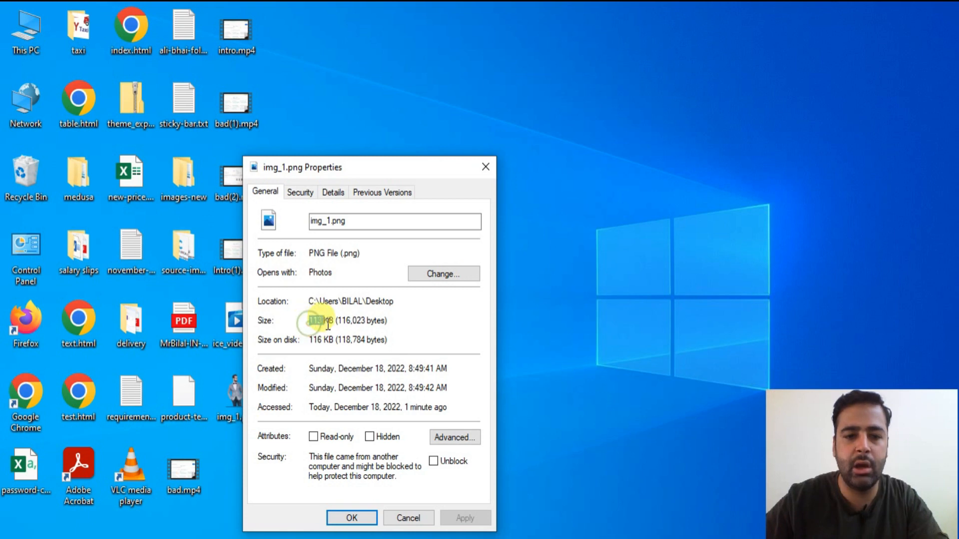
{"action": "double_click", "coordinate": [16, 35]}
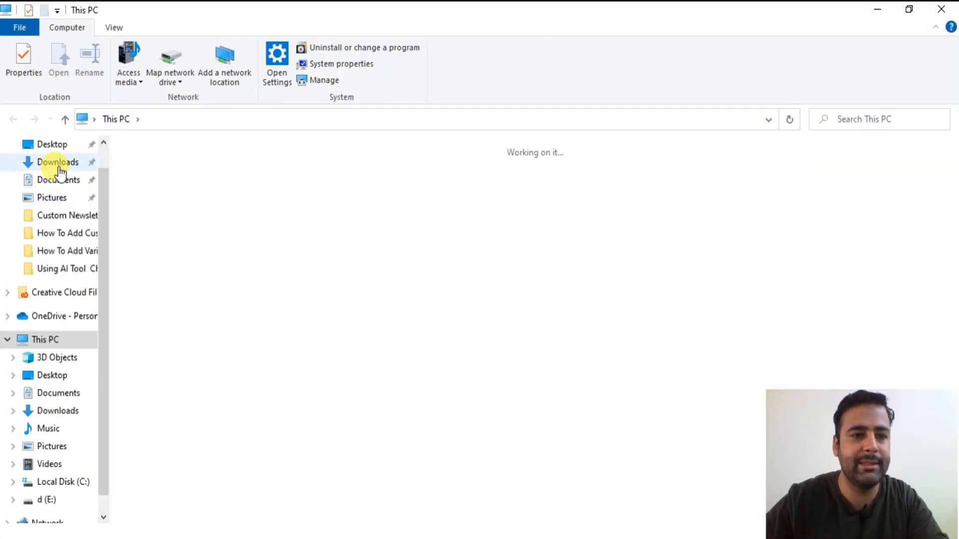
Step: Show the Properties of img_1.webp in the Downloads folder
{"action": "left_click", "coordinate": [58, 163]}
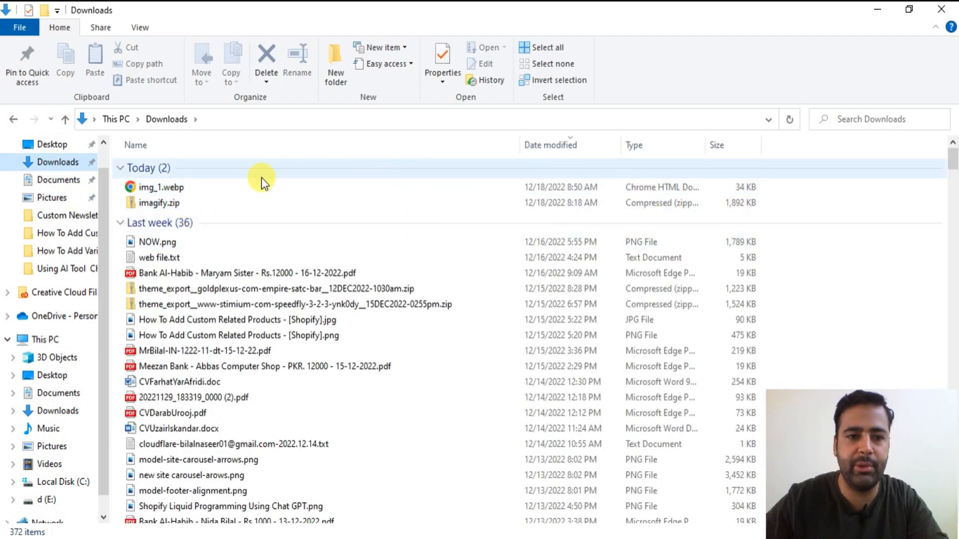
{"action": "left_click", "coordinate": [179, 187]}
{"action": "right_click", "coordinate": [179, 185]}
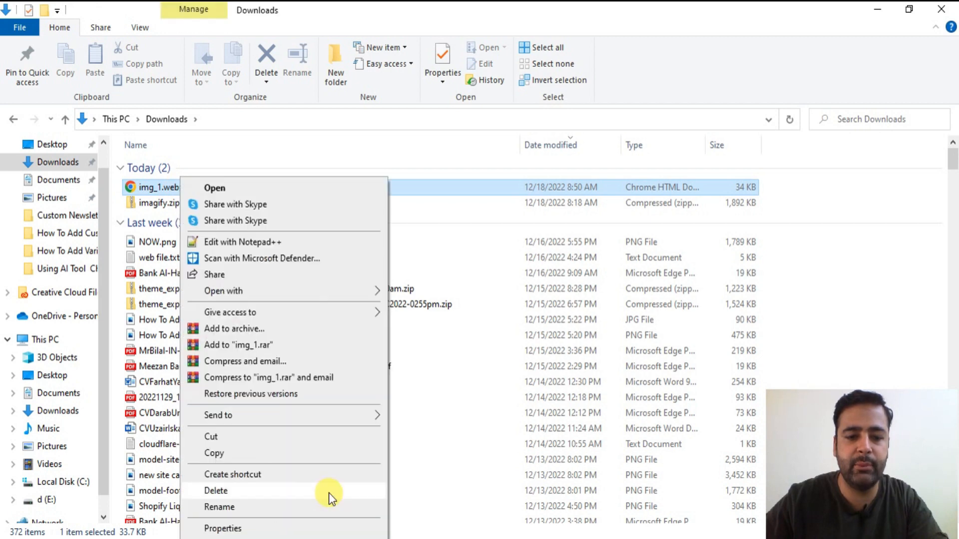
{"action": "left_click", "coordinate": [317, 528]}
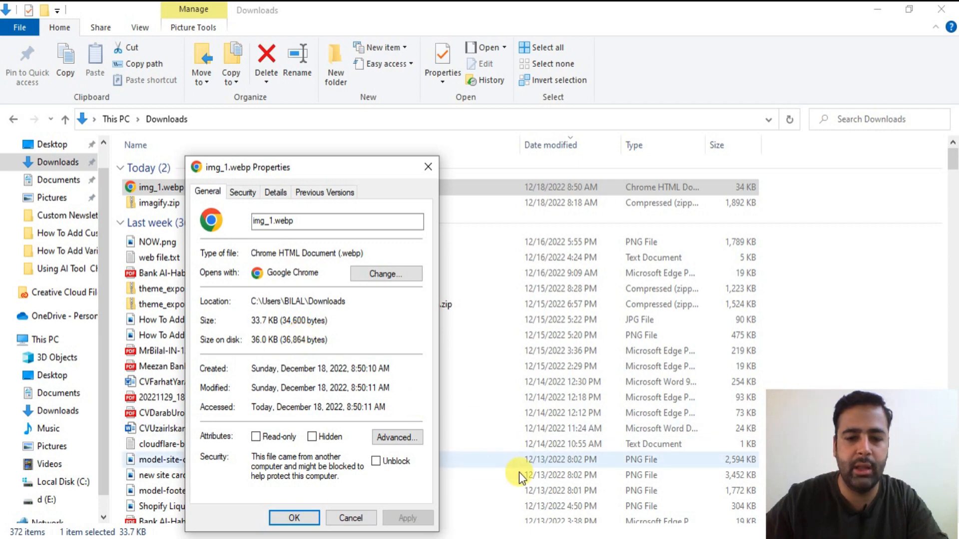
Step: Place the PNG and WebP Properties side by side, marking 113 KB versus 33.7 KB
{"action": "key", "text": "alt+Tab"}
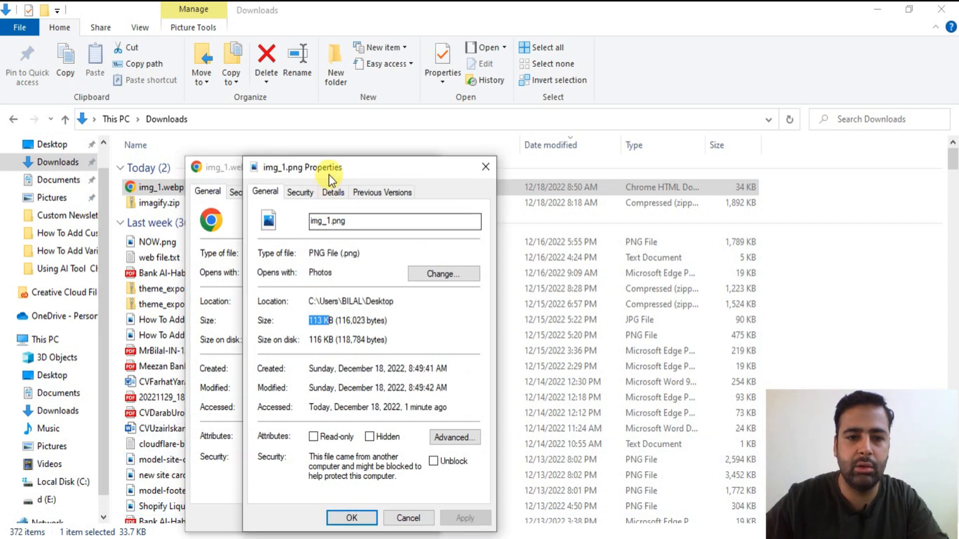
{"action": "left_click_drag", "start_coordinate": [329, 175], "coordinate": [524, 173]}
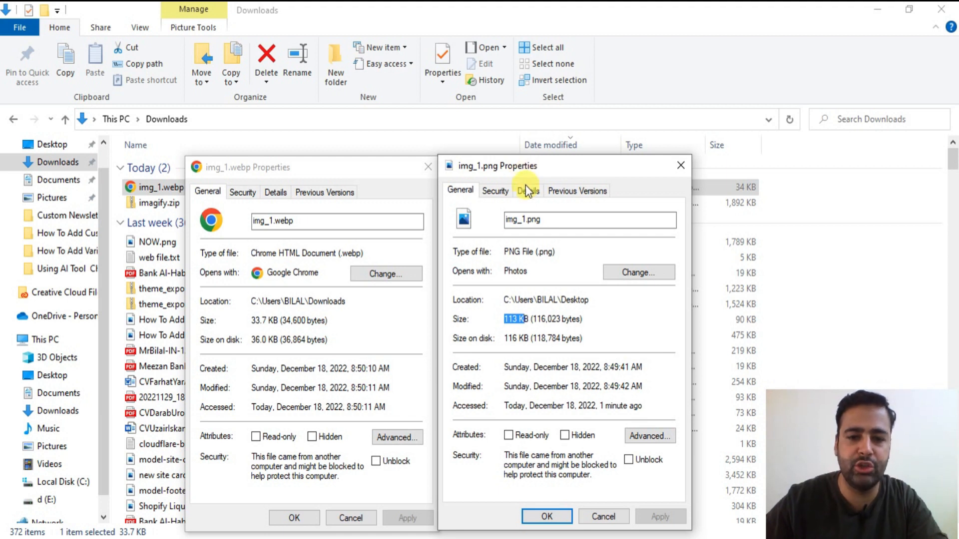
{"action": "left_click", "coordinate": [563, 221]}
{"action": "left_click_drag", "start_coordinate": [563, 220], "coordinate": [487, 216]}
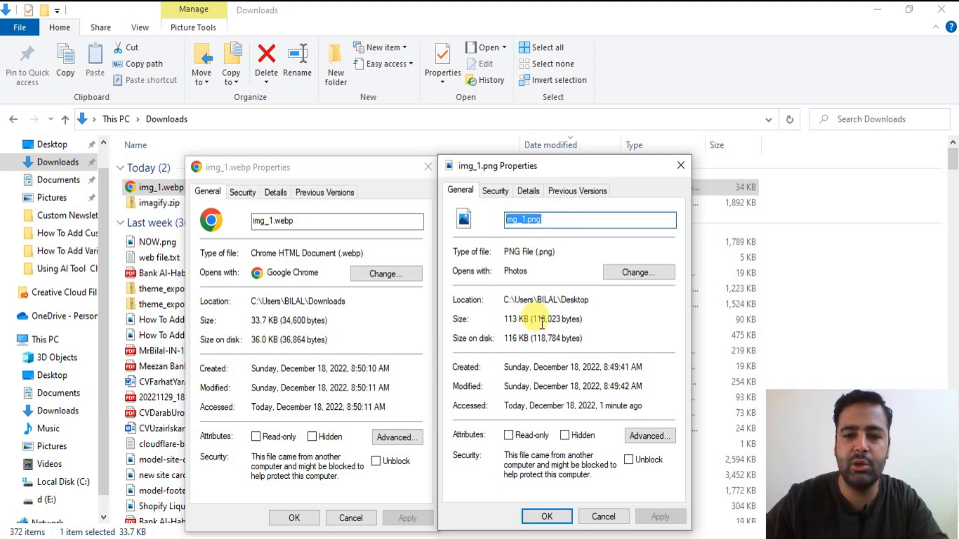
{"action": "left_click_drag", "start_coordinate": [510, 319], "coordinate": [525, 319]}
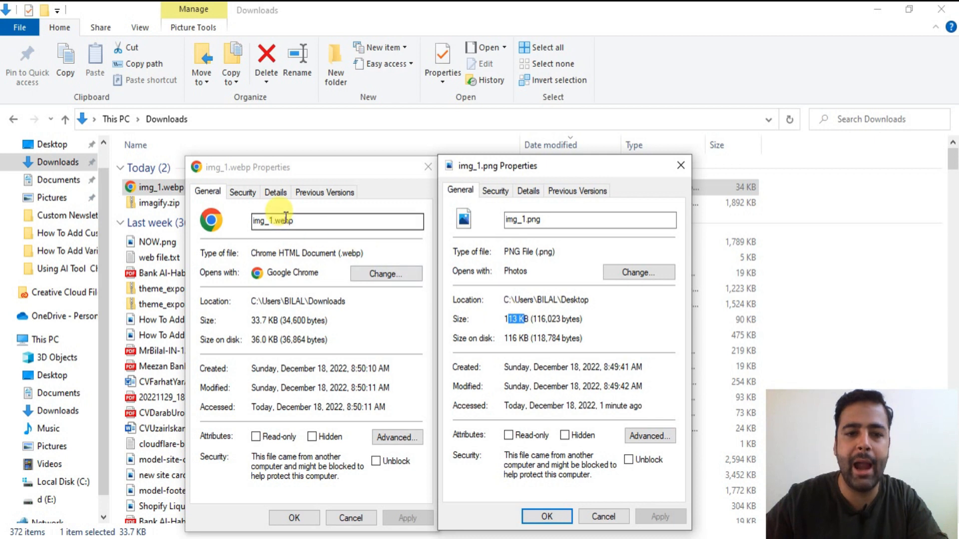
{"action": "left_click_drag", "start_coordinate": [247, 322], "coordinate": [278, 320]}
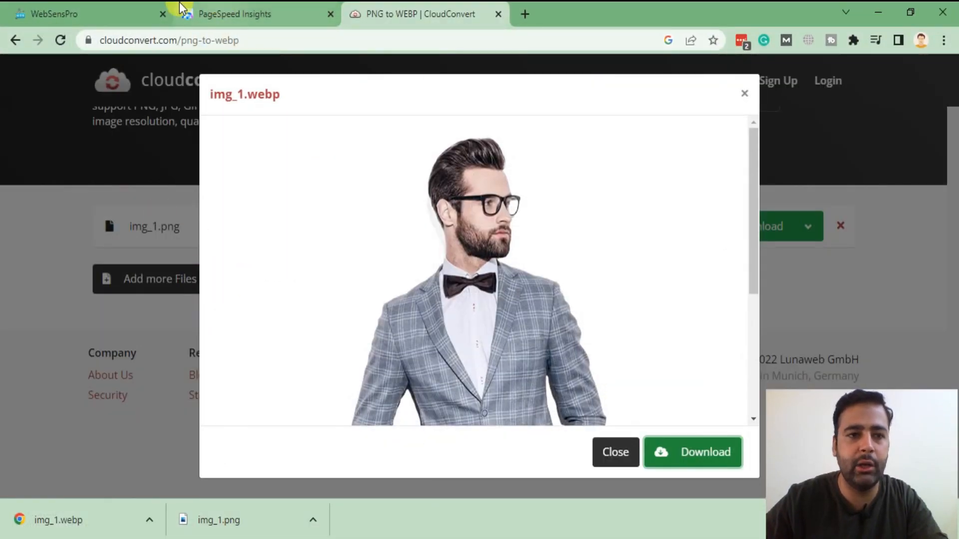
Step: Scroll through the websensepro.com/test/ page to review its images, including the suited man's photo
{"action": "left_click", "coordinate": [169, 12]}
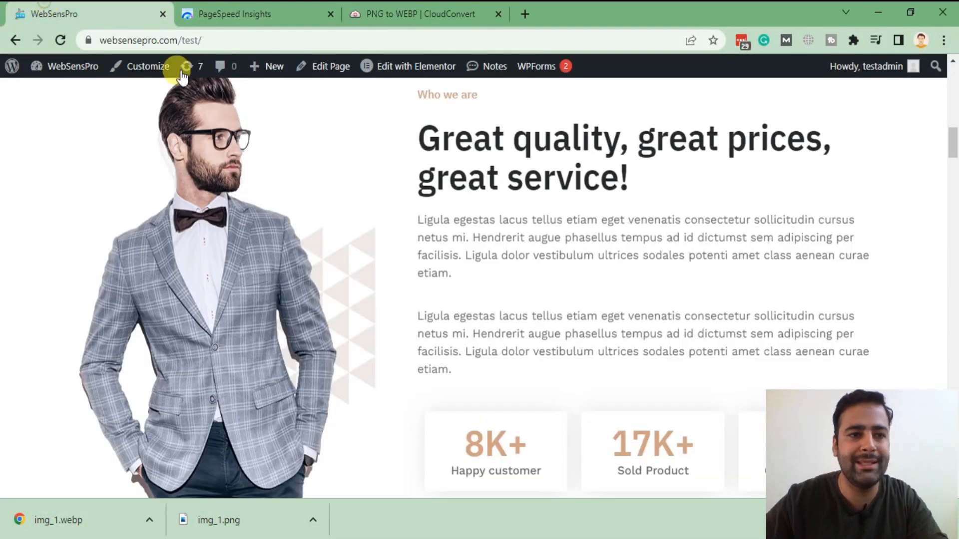
{"action": "scroll", "coordinate": [236, 280], "scroll_direction": "up", "scroll_amount": 3}
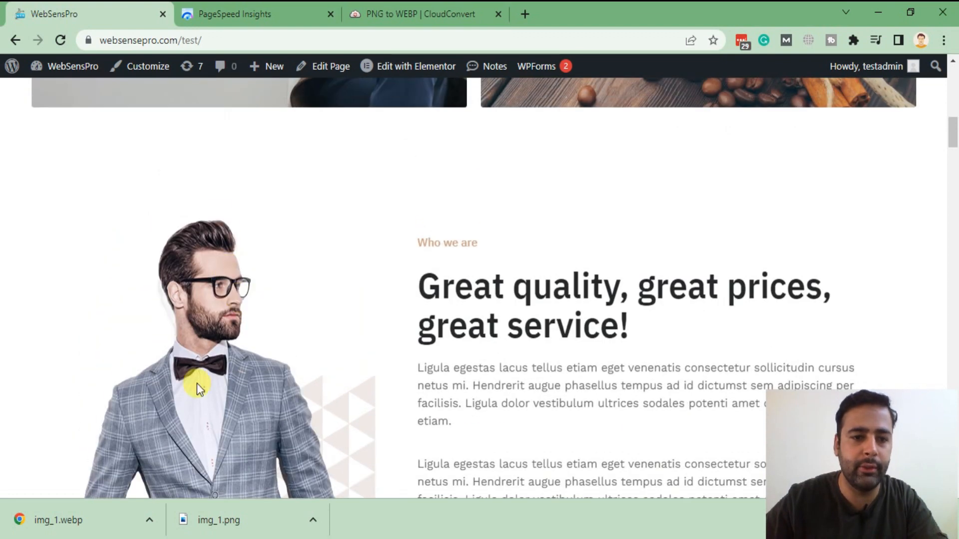
{"action": "scroll", "coordinate": [199, 286], "scroll_direction": "down", "scroll_amount": 3}
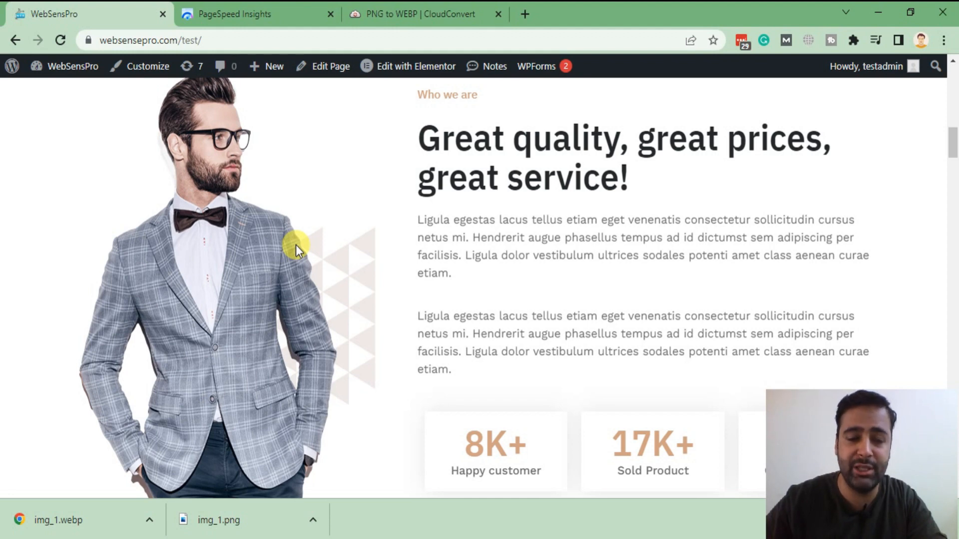
{"action": "scroll", "coordinate": [306, 279], "scroll_direction": "up", "scroll_amount": 8}
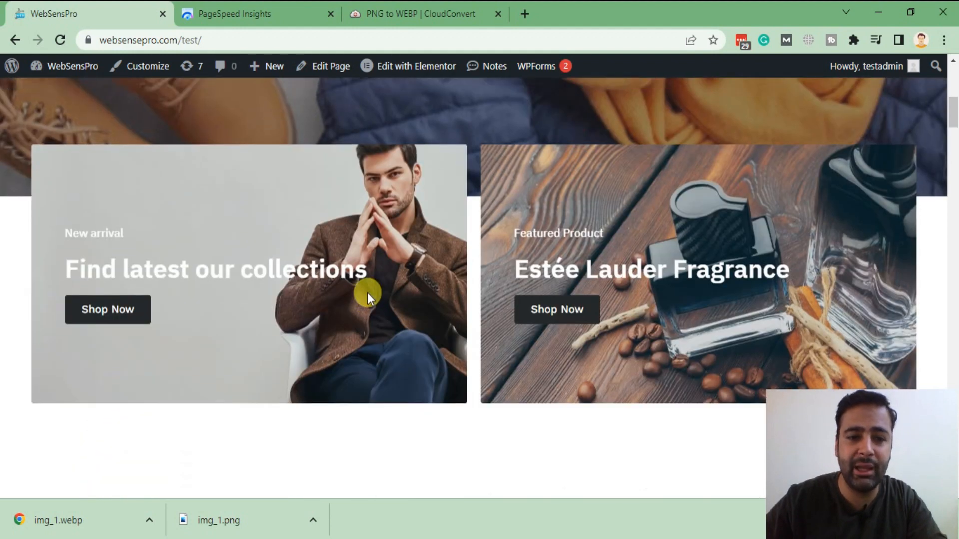
{"action": "scroll", "coordinate": [367, 292], "scroll_direction": "up", "scroll_amount": 9}
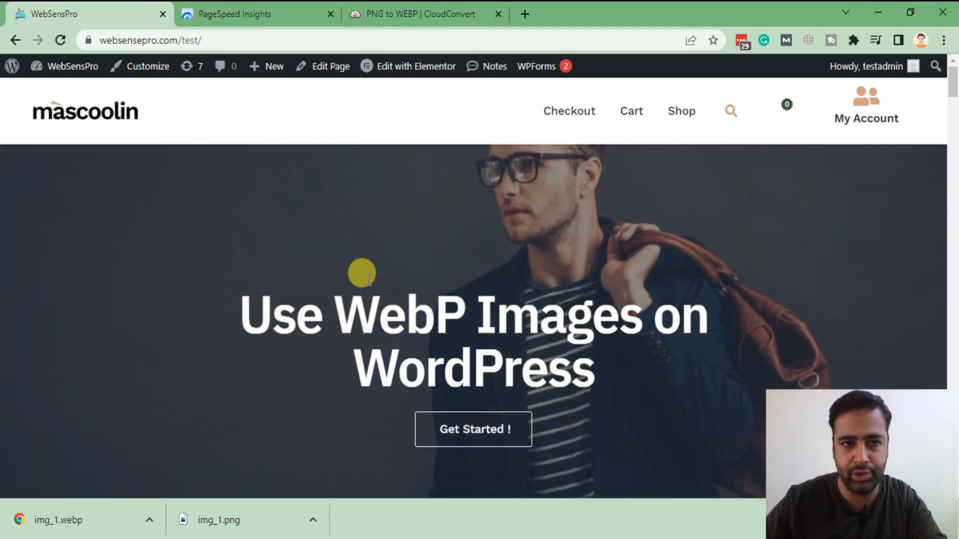
{"action": "scroll", "coordinate": [367, 280], "scroll_direction": "down", "scroll_amount": 12}
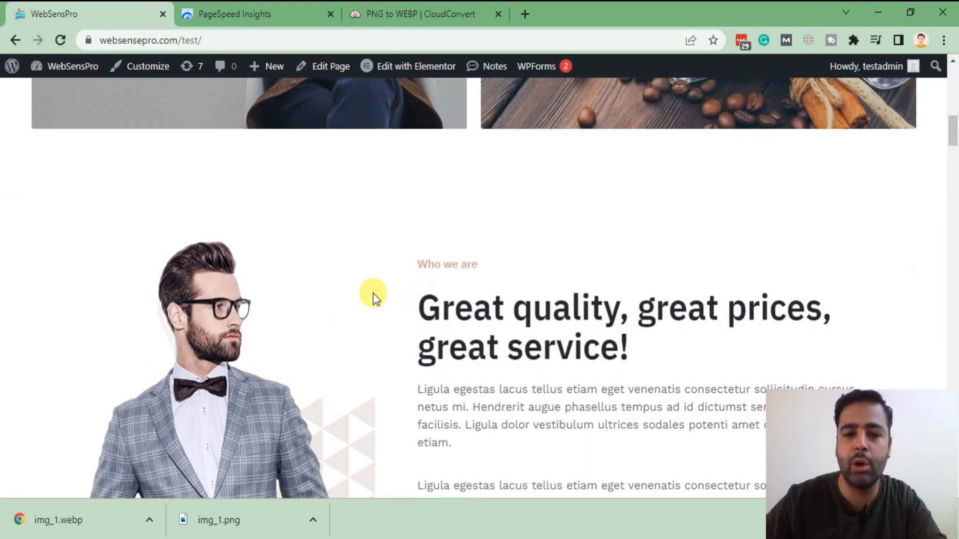
{"action": "scroll", "coordinate": [374, 295], "scroll_direction": "down", "scroll_amount": 3}
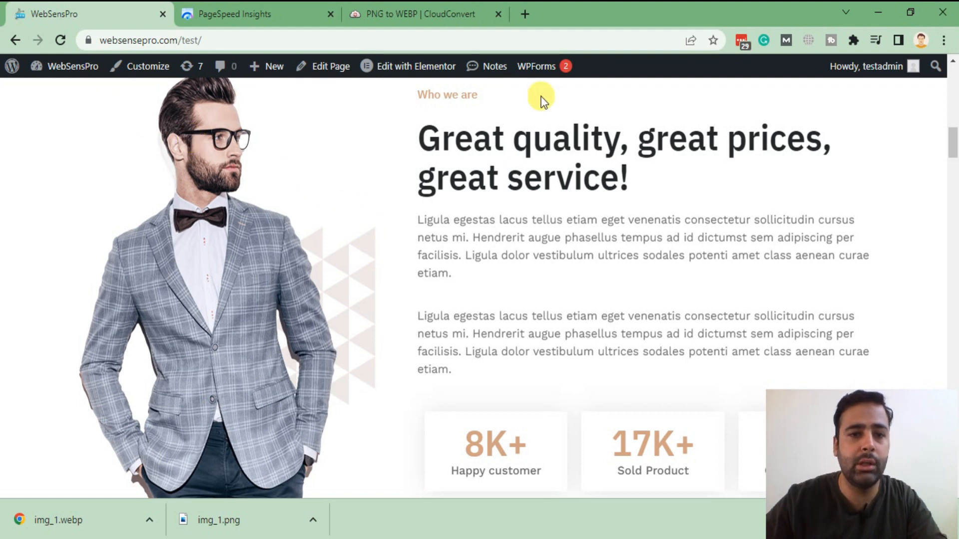
Step: Load the Imagify website in a new tab placed beside the site tab
{"action": "left_click", "coordinate": [522, 16]}
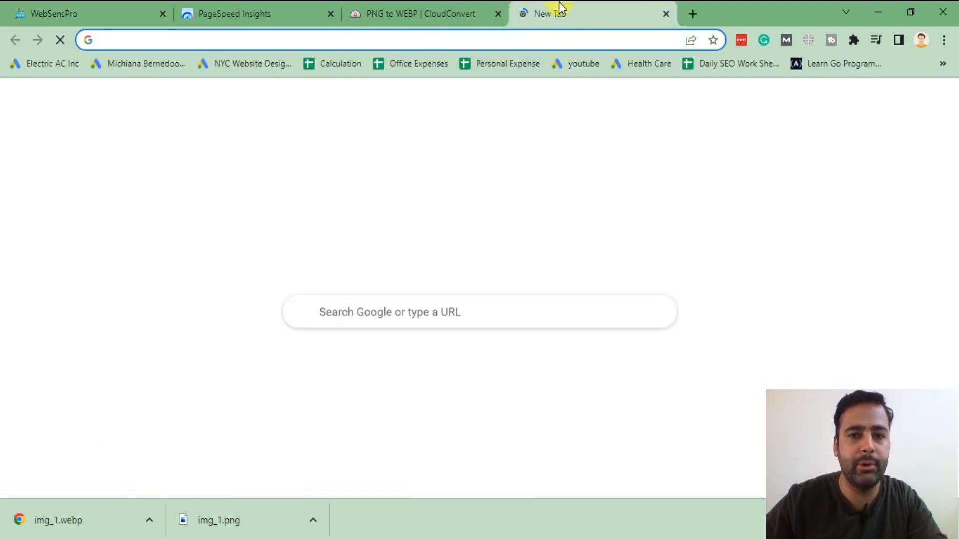
{"action": "left_click_drag", "start_coordinate": [559, 2], "coordinate": [272, 2]}
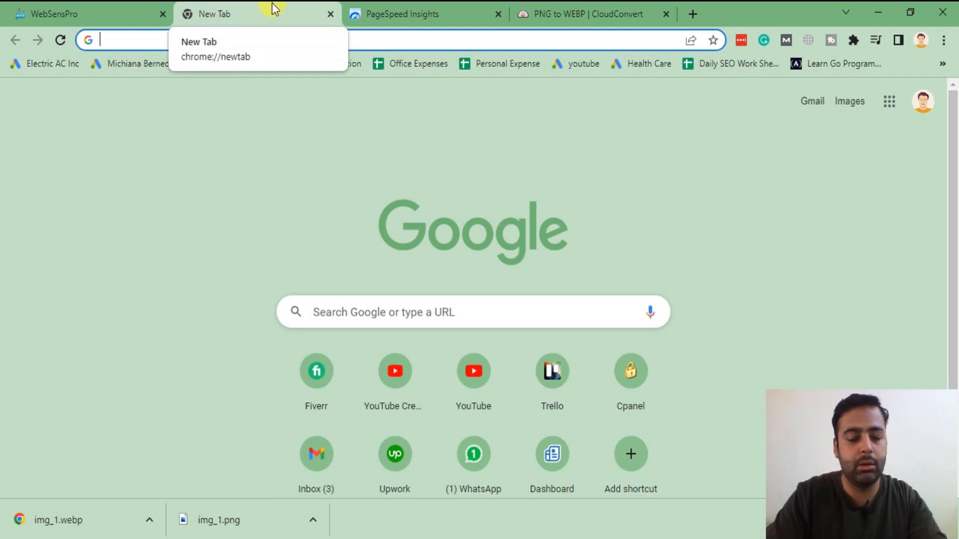
{"action": "type", "text": "imagif"}
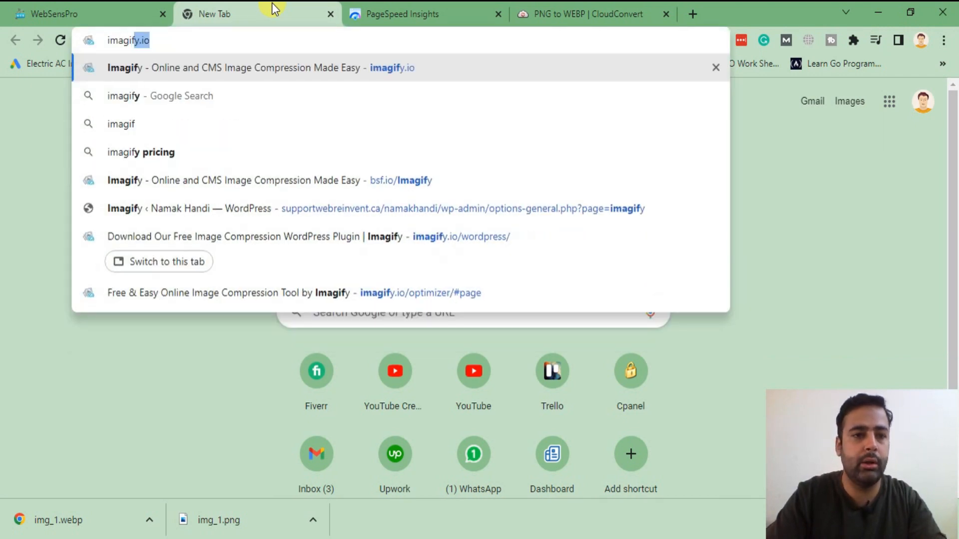
{"action": "type", "text": "y.io"}
{"action": "key", "text": "Return"}
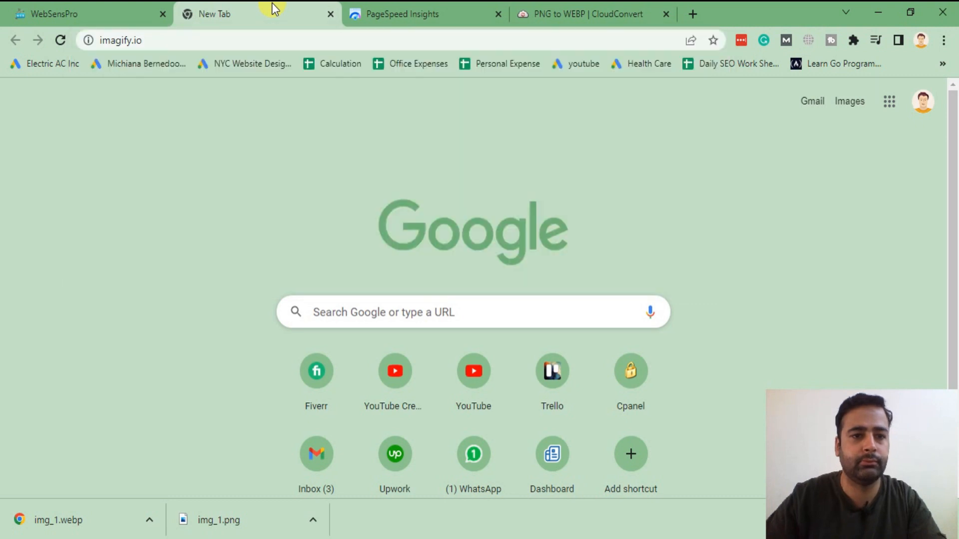
Step: Download the Imagify plugin zip from its WordPress Plugin page
{"action": "left_click", "coordinate": [137, 40]}
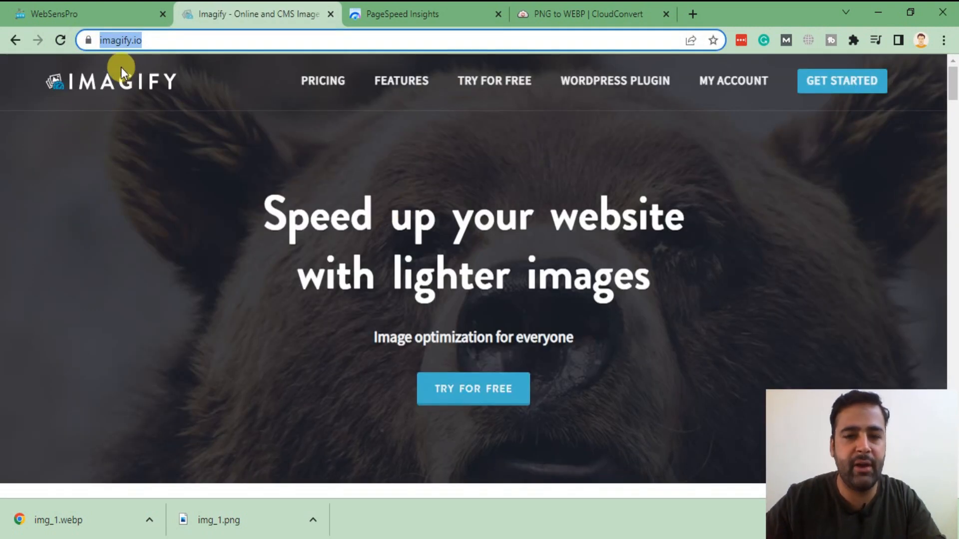
{"action": "left_click", "coordinate": [605, 92]}
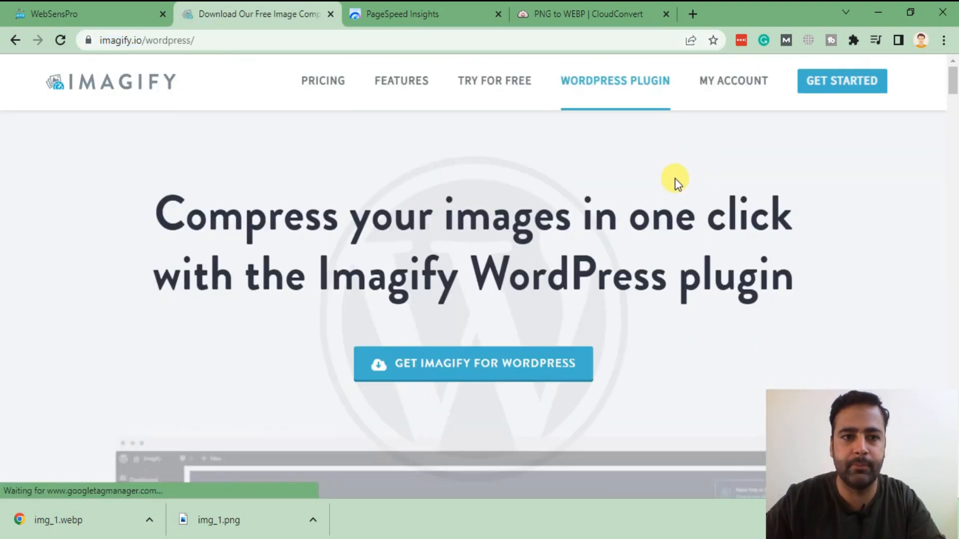
{"action": "scroll", "coordinate": [589, 176], "scroll_direction": "down", "scroll_amount": 2}
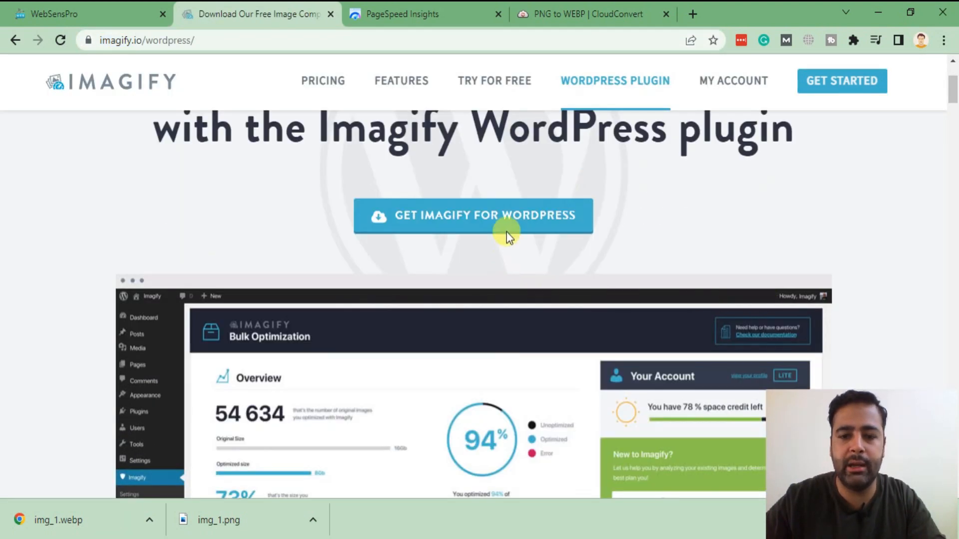
{"action": "left_click", "coordinate": [465, 231]}
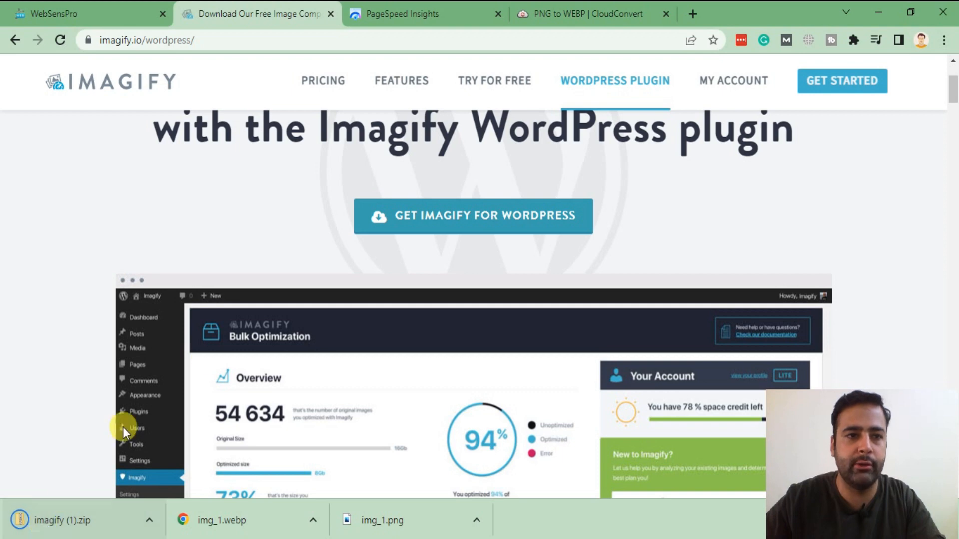
Step: Open the WebSensPro admin dashboard in a new tab from the site's Dashboard link
{"action": "left_click", "coordinate": [132, 8]}
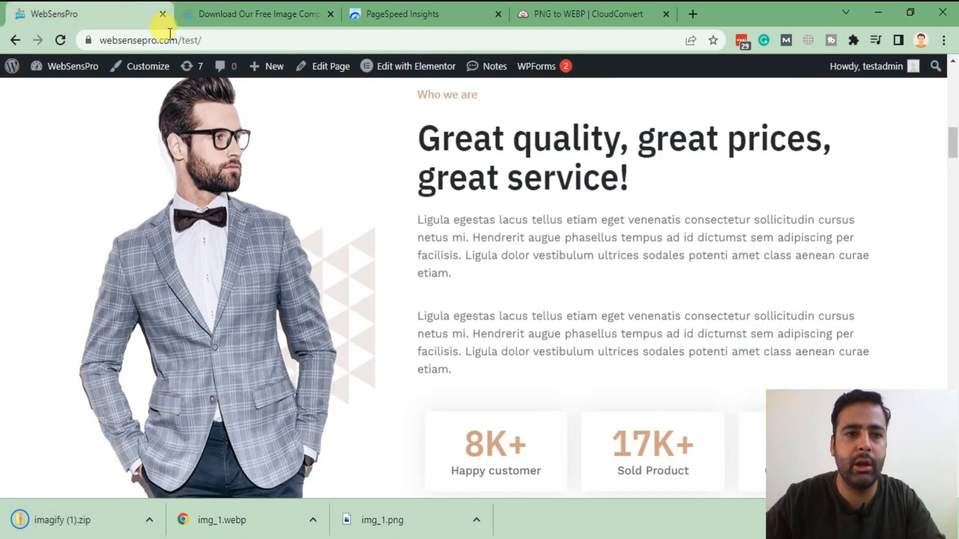
{"action": "mouse_move", "coordinate": [62, 66]}
{"action": "right_click", "coordinate": [68, 93]}
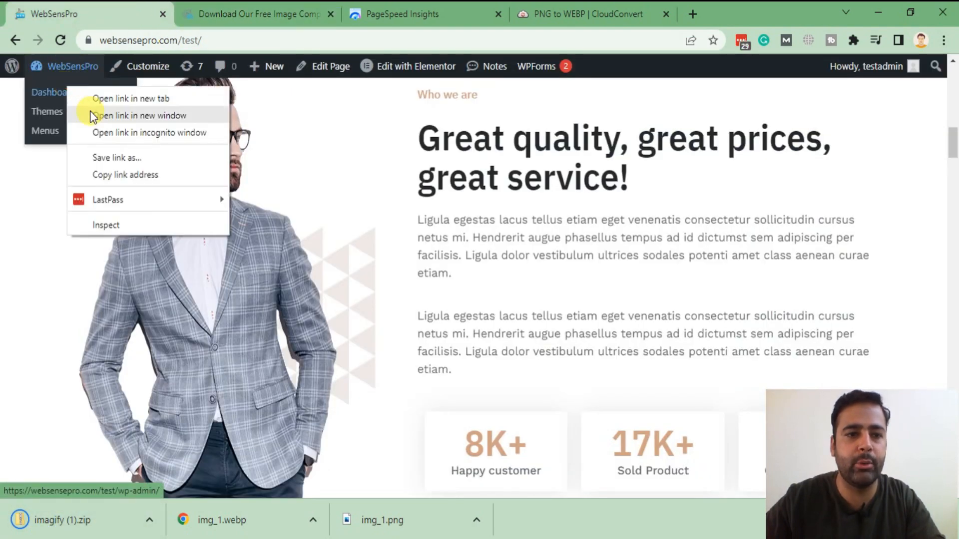
{"action": "left_click", "coordinate": [88, 98]}
{"action": "left_click", "coordinate": [218, 9]}
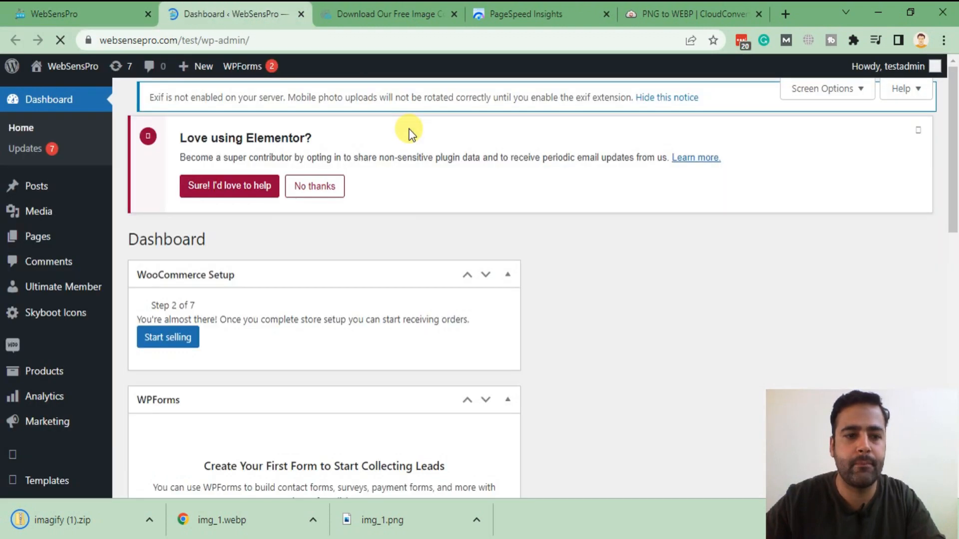
{"action": "scroll", "coordinate": [408, 131], "scroll_direction": "down", "scroll_amount": 6}
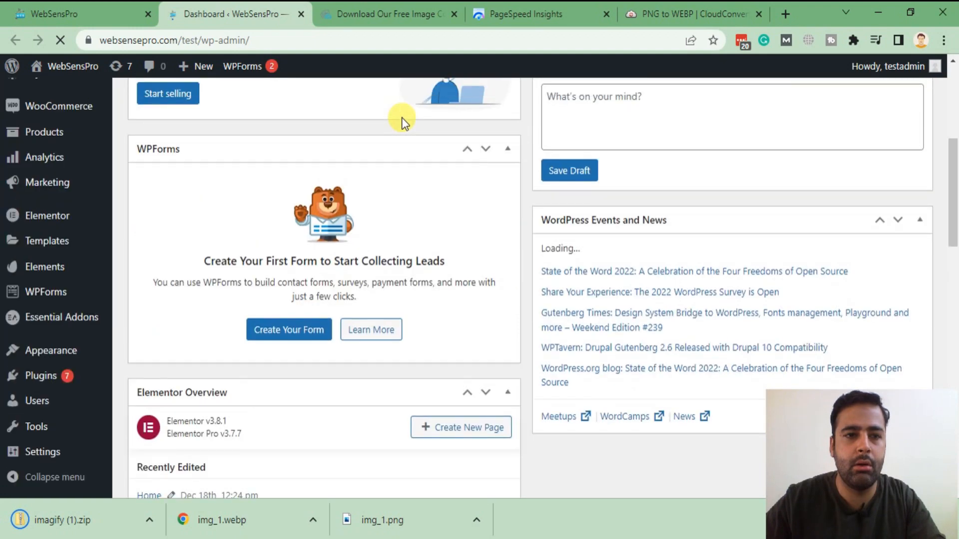
{"action": "scroll", "coordinate": [282, 154], "scroll_direction": "down", "scroll_amount": 3}
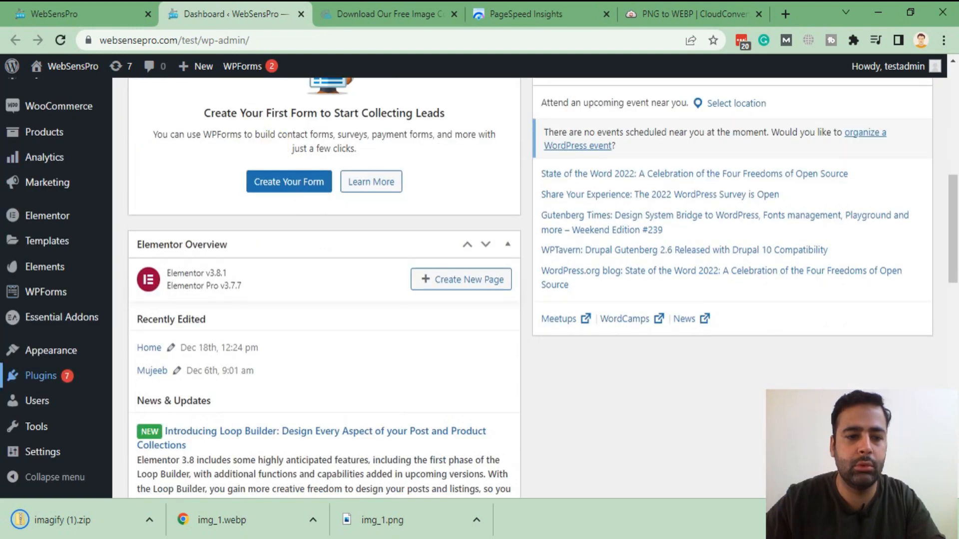
{"action": "mouse_move", "coordinate": [6, 383]}
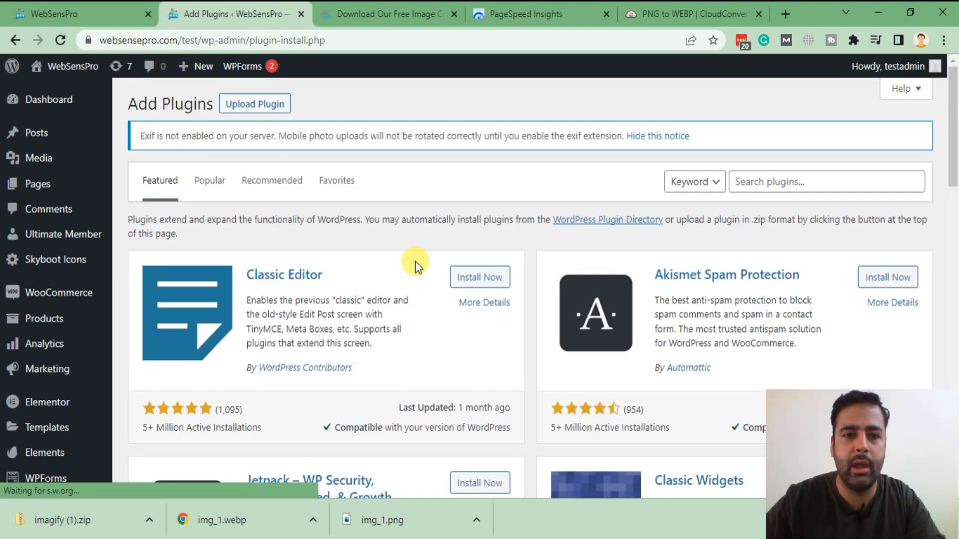
Step: Upload imagify (1).zip from Downloads, install it, and activate the Imagify plugin
{"action": "left_click", "coordinate": [268, 108]}
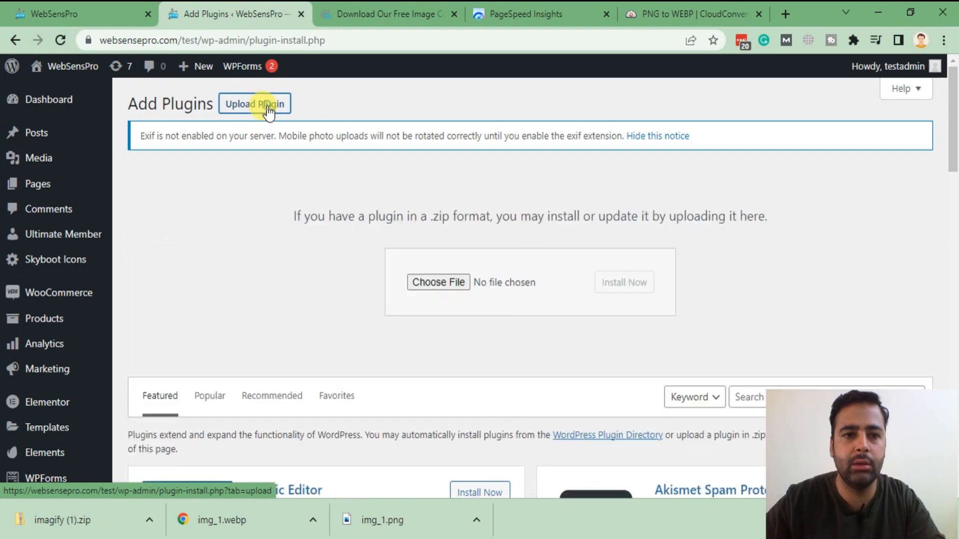
{"action": "left_click", "coordinate": [439, 283]}
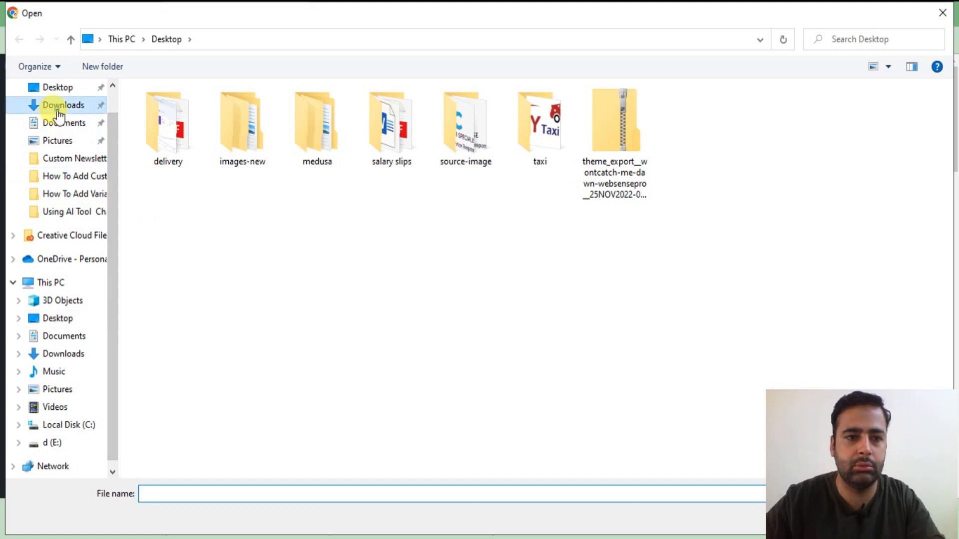
{"action": "left_click", "coordinate": [58, 107]}
{"action": "left_click", "coordinate": [176, 157]}
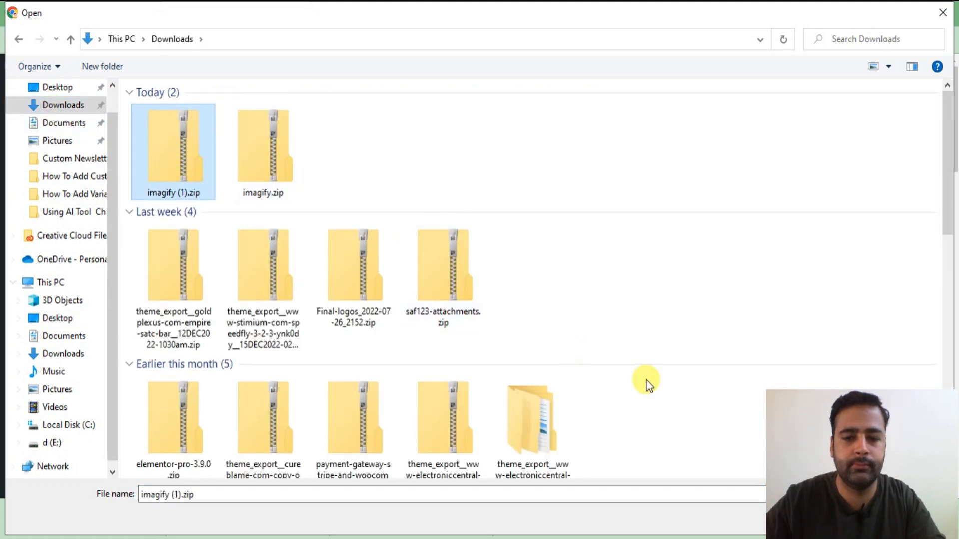
{"action": "left_click", "coordinate": [856, 514]}
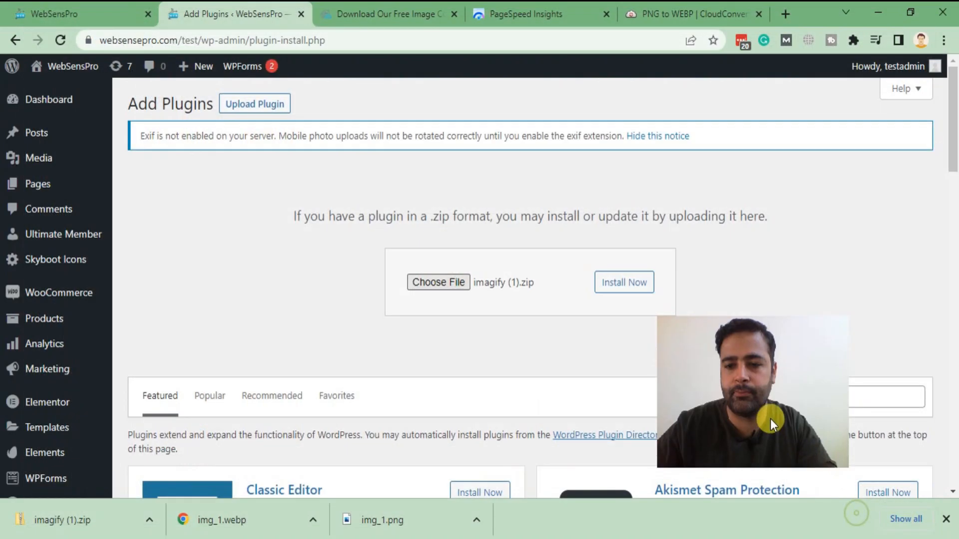
{"action": "left_click_drag", "start_coordinate": [771, 418], "coordinate": [881, 493]}
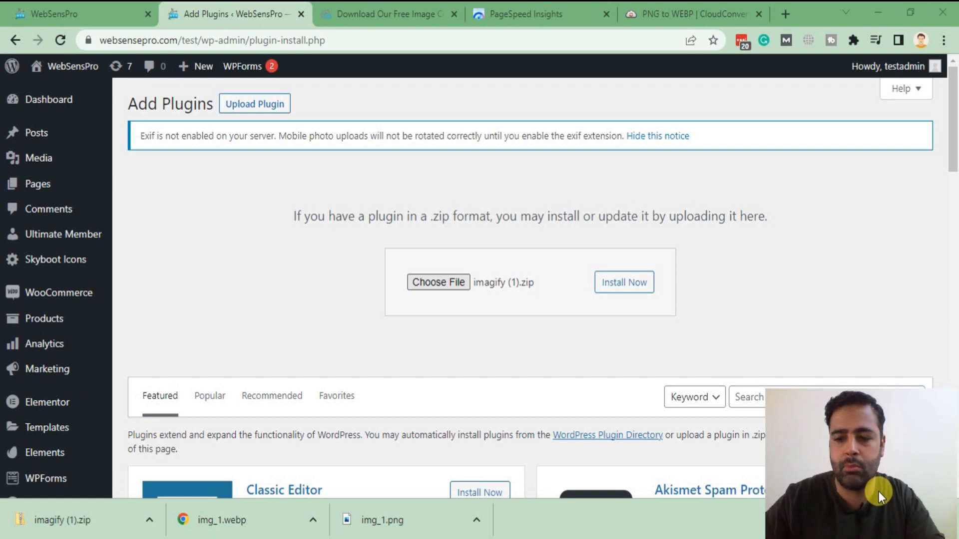
{"action": "left_click", "coordinate": [627, 290]}
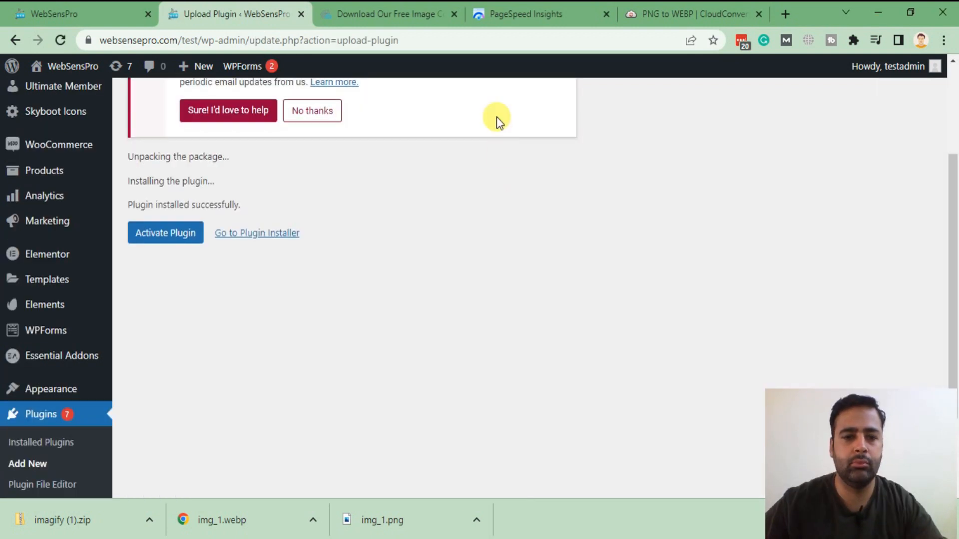
{"action": "left_click", "coordinate": [175, 239]}
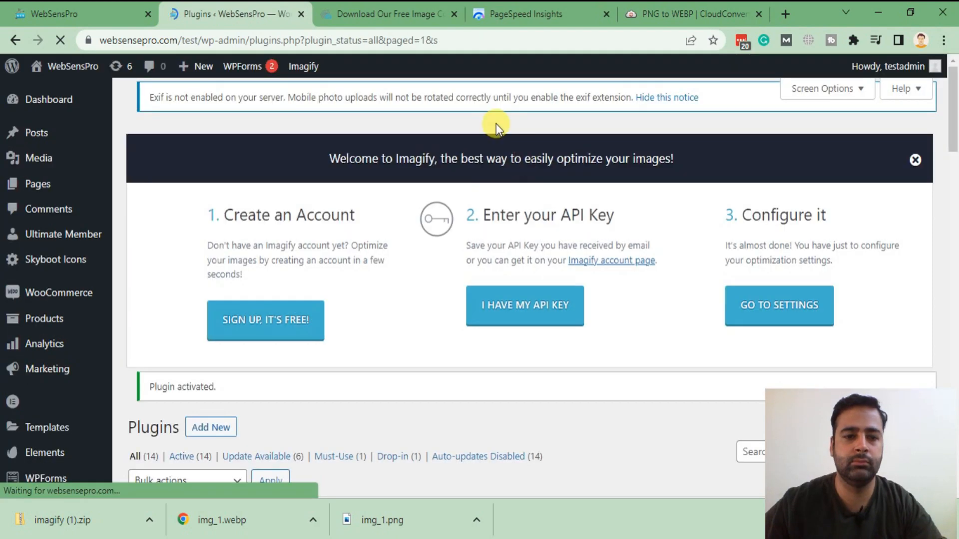
Step: Glance at the site's front page, then return to Imagify's welcome panel on the Plugins page
{"action": "scroll", "coordinate": [496, 124], "scroll_direction": "down", "scroll_amount": 3}
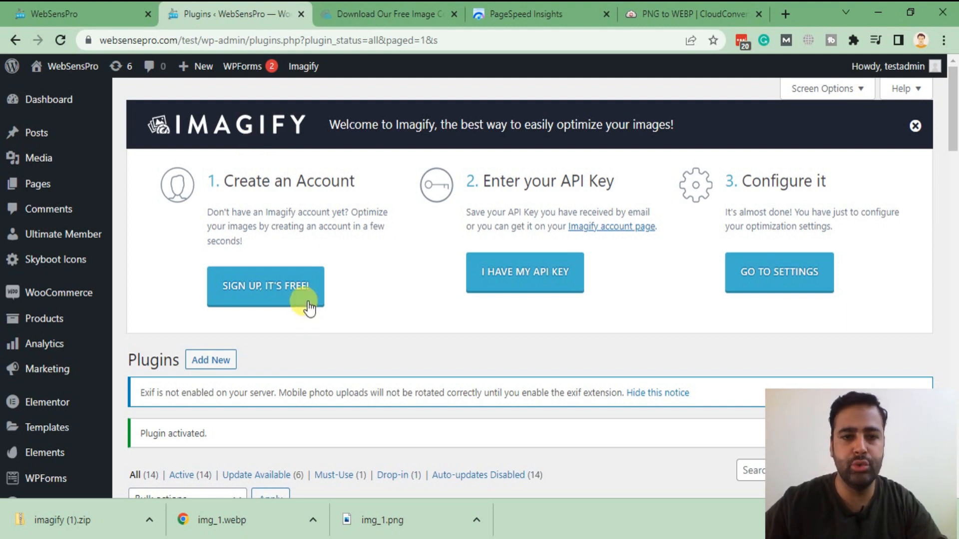
{"action": "left_click", "coordinate": [79, 7]}
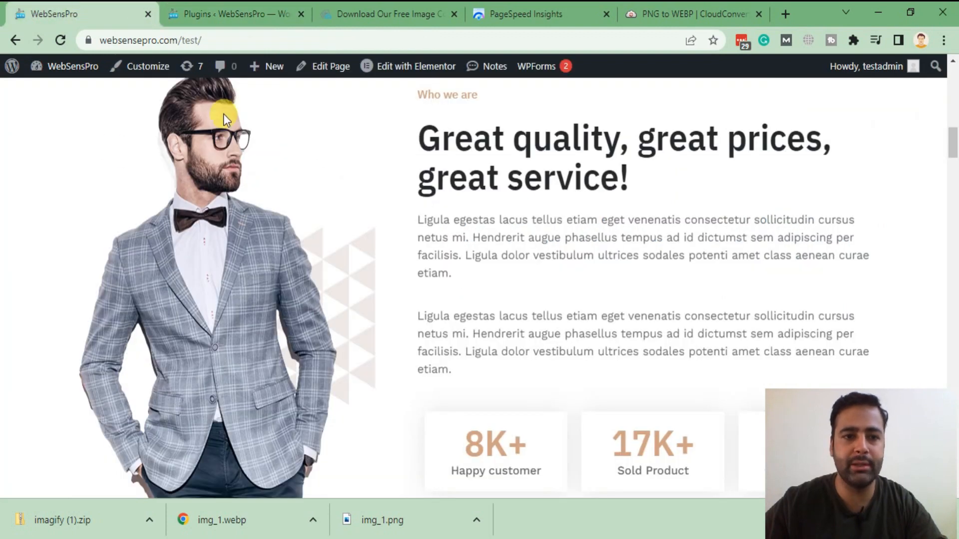
{"action": "left_click", "coordinate": [227, 10]}
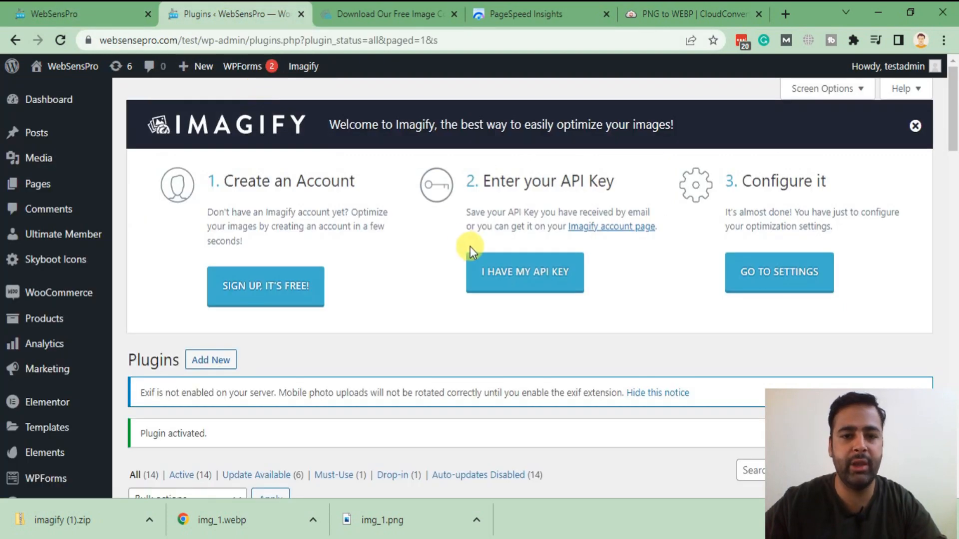
Step: Sign up for a free Imagify account with the site's e-mail address to request an API key
{"action": "left_click", "coordinate": [281, 294]}
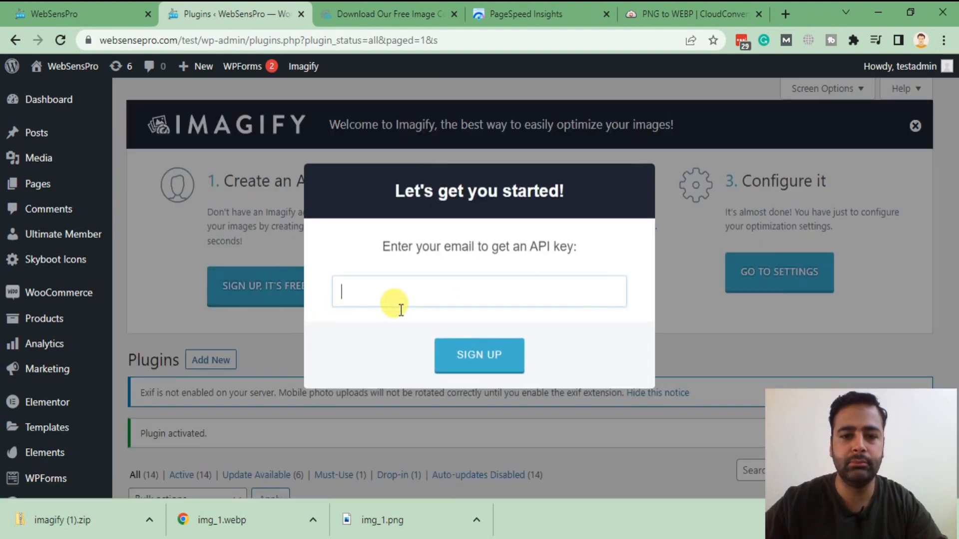
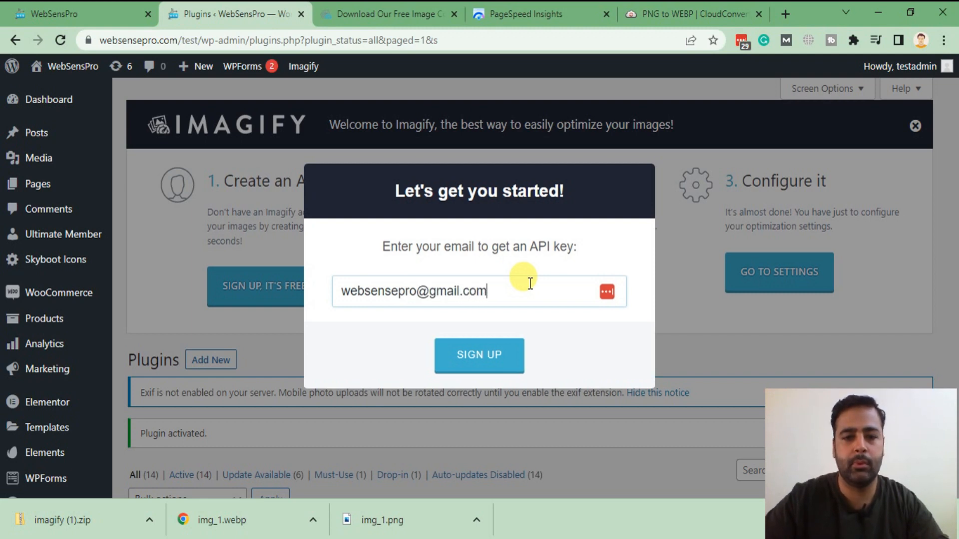
{"action": "left_click", "coordinate": [499, 372]}
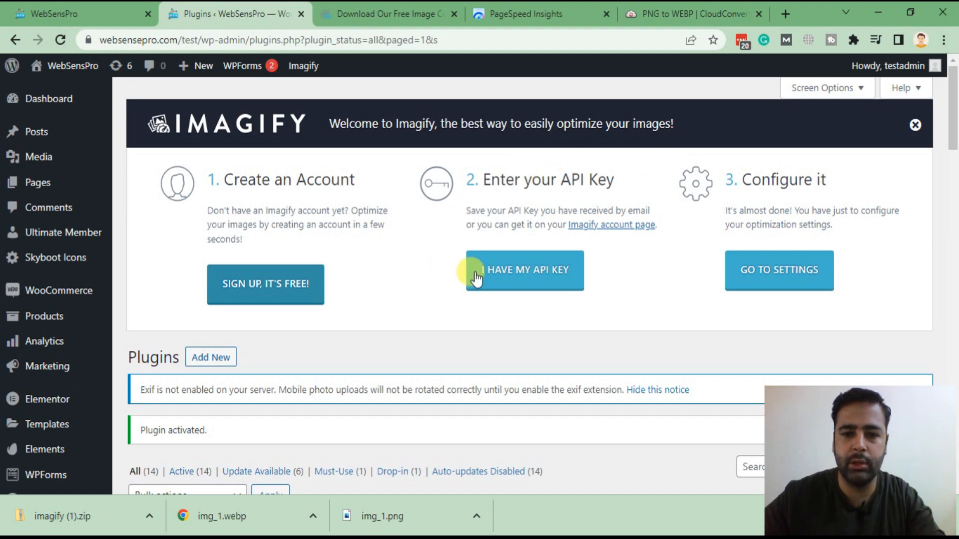
Step: Paste the existing Imagify API key, connect it, and dismiss the confirmation message
{"action": "left_click", "coordinate": [557, 283]}
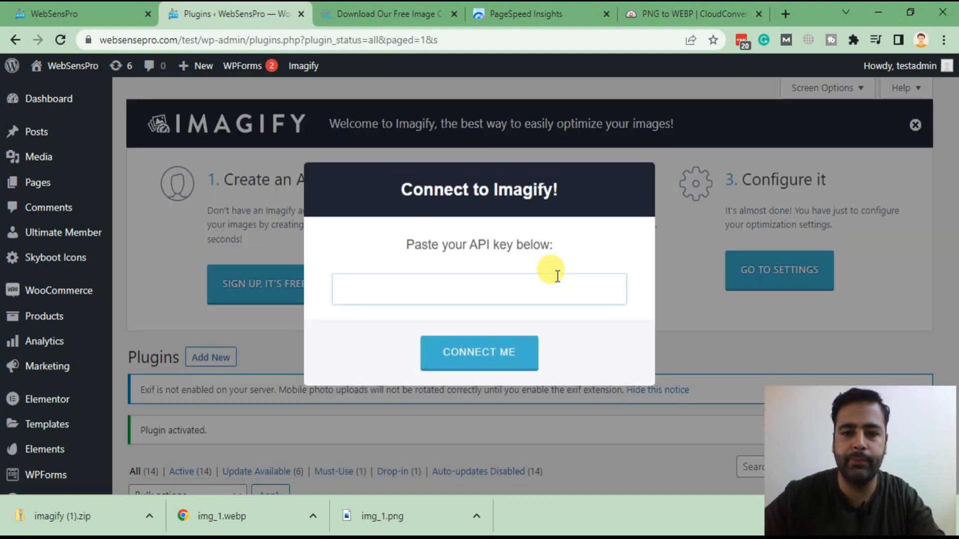
{"action": "key", "text": "ctrl+v"}
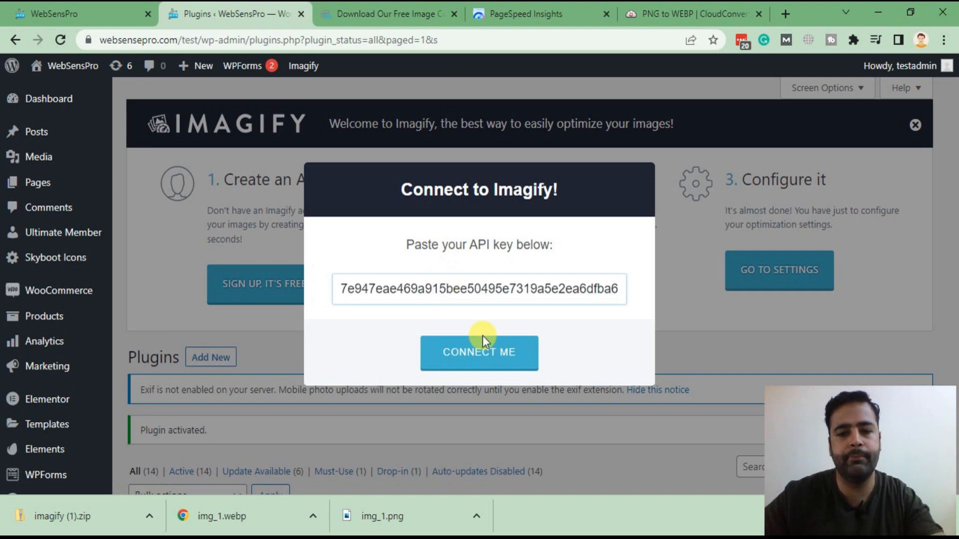
{"action": "left_click", "coordinate": [496, 354]}
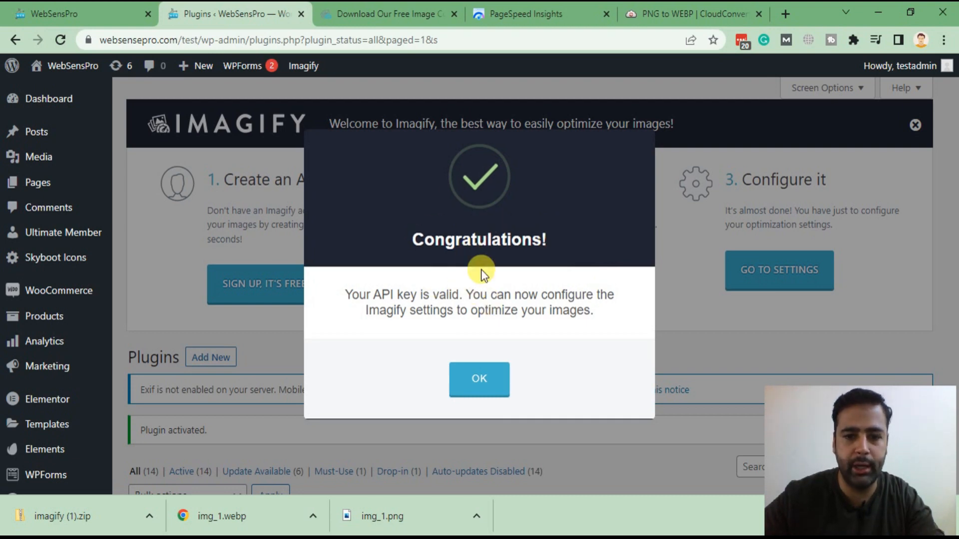
{"action": "left_click", "coordinate": [479, 379]}
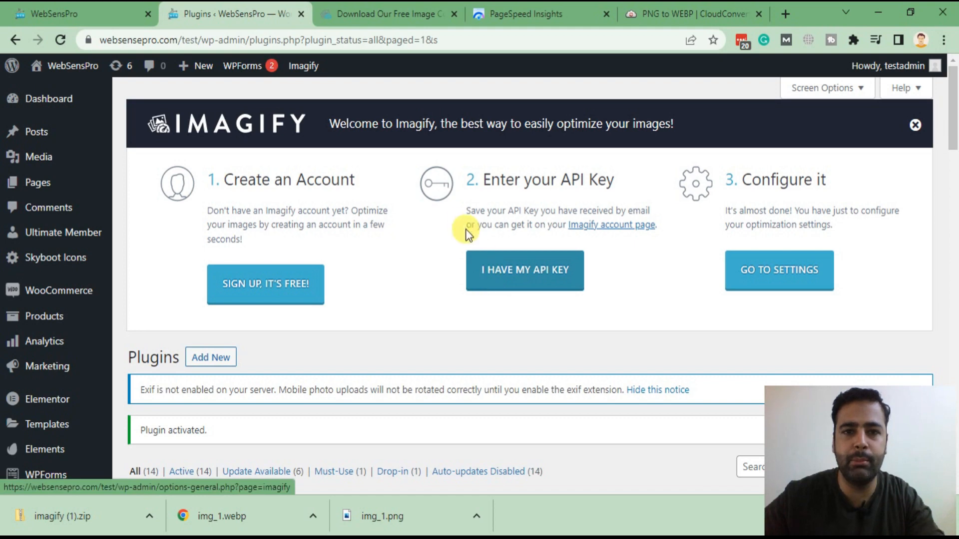
{"action": "scroll", "coordinate": [426, 226], "scroll_direction": "down", "scroll_amount": 2}
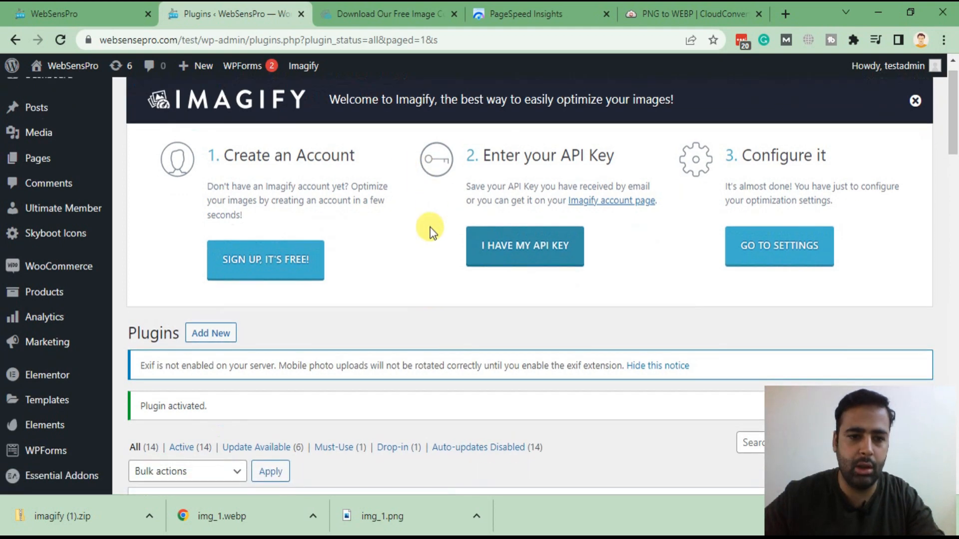
{"action": "scroll", "coordinate": [436, 268], "scroll_direction": "up", "scroll_amount": 2}
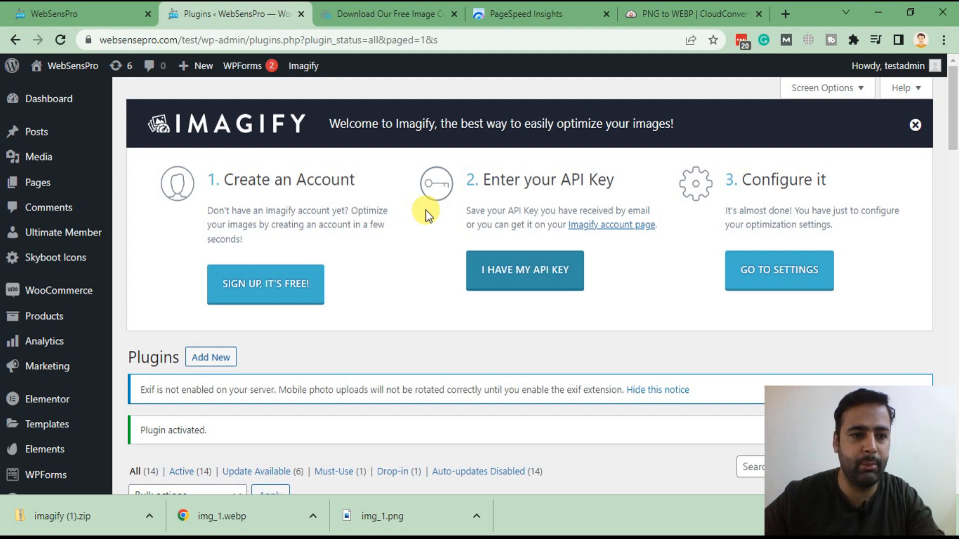
Step: Show the Media Library's 67 items in list view with their Imagify optimization column
{"action": "mouse_move", "coordinate": [30, 157]}
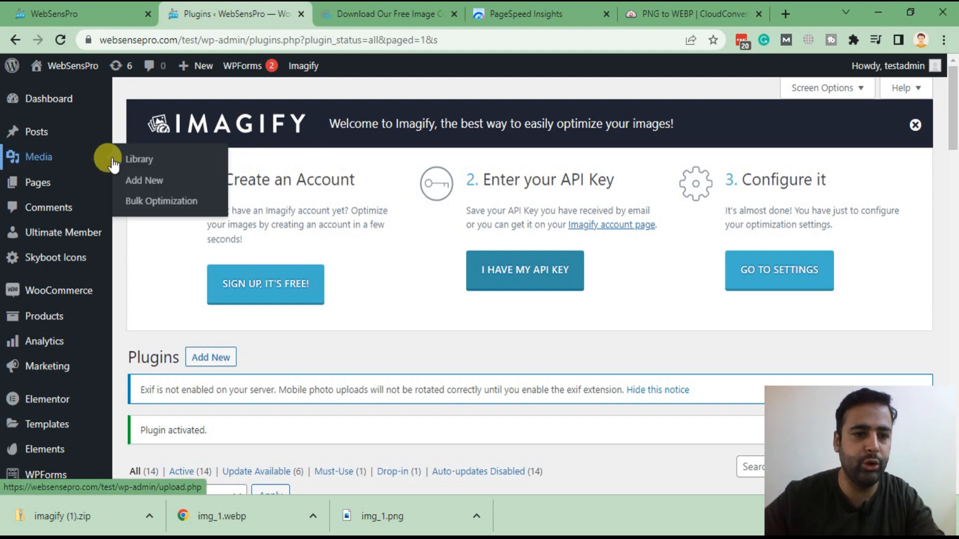
{"action": "left_click", "coordinate": [177, 161]}
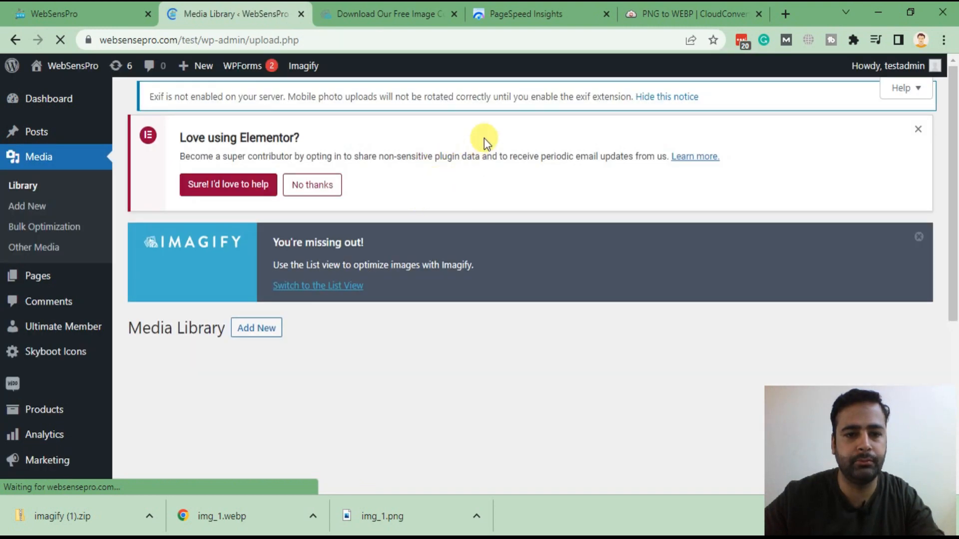
{"action": "scroll", "coordinate": [486, 136], "scroll_direction": "down", "scroll_amount": 6}
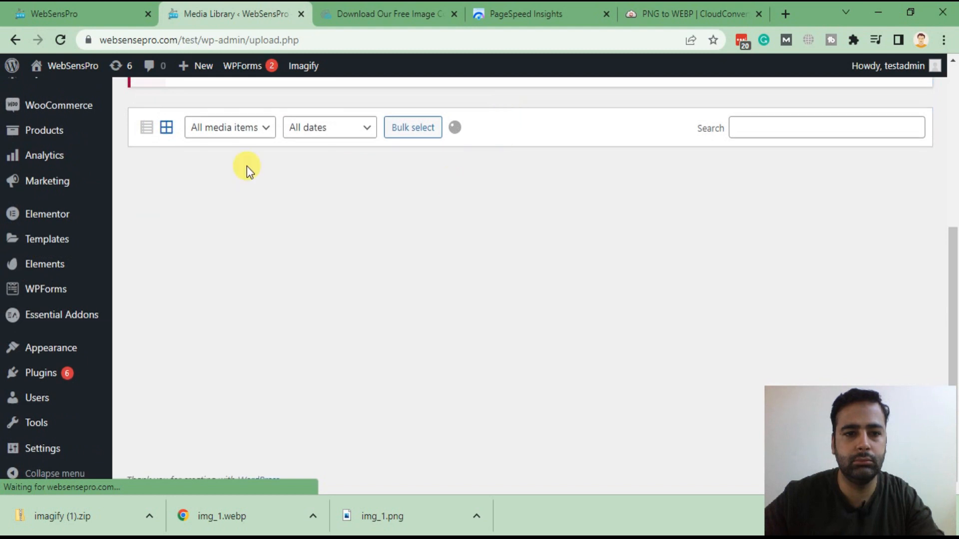
{"action": "left_click", "coordinate": [147, 131]}
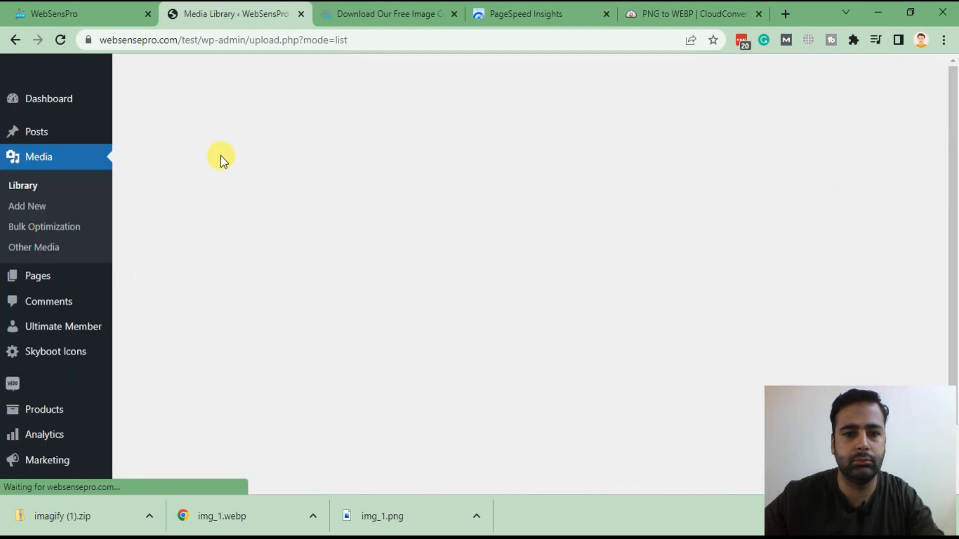
{"action": "scroll", "coordinate": [544, 152], "scroll_direction": "down", "scroll_amount": 3}
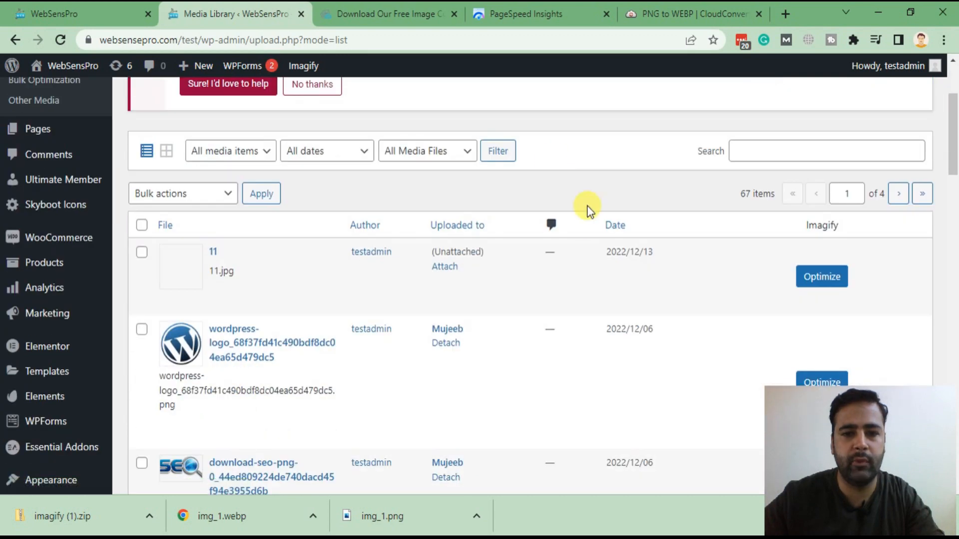
{"action": "scroll", "coordinate": [574, 145], "scroll_direction": "down", "scroll_amount": 3}
{"action": "scroll", "coordinate": [537, 180], "scroll_direction": "up", "scroll_amount": 3}
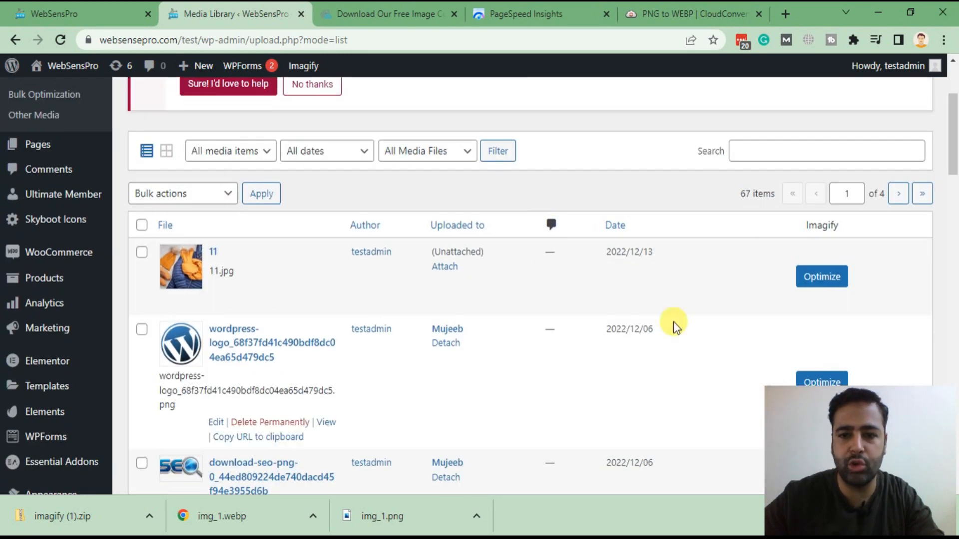
{"action": "scroll", "coordinate": [625, 240], "scroll_direction": "down", "scroll_amount": 3}
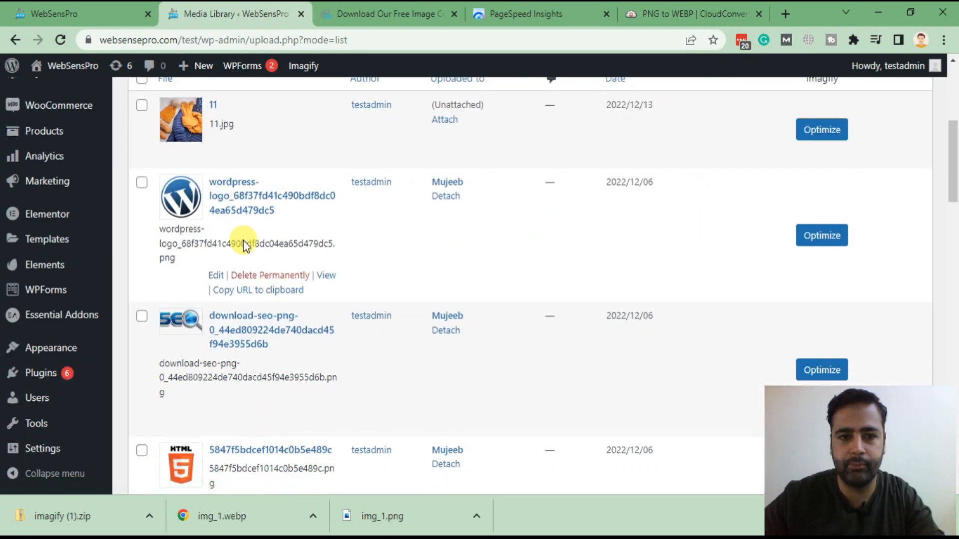
{"action": "scroll", "coordinate": [614, 184], "scroll_direction": "down", "scroll_amount": 3}
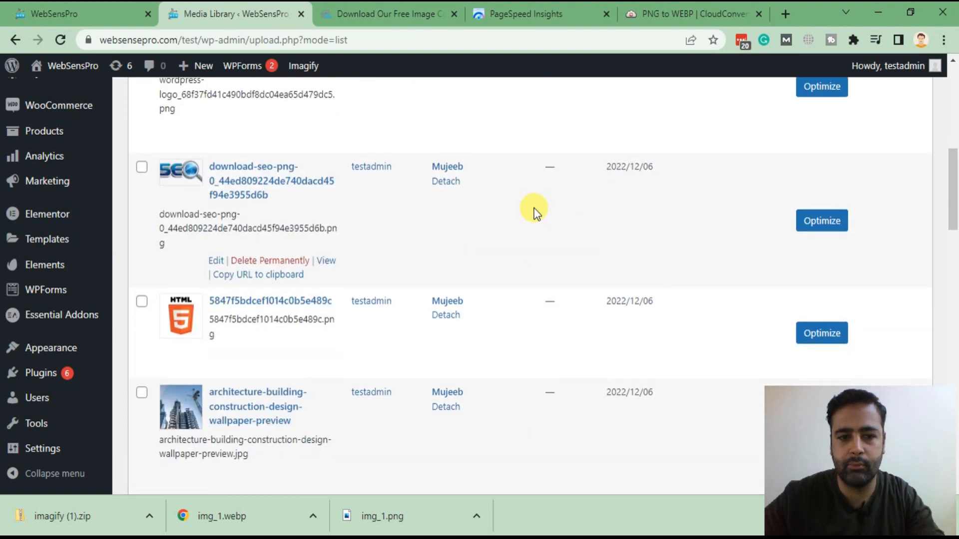
{"action": "scroll", "coordinate": [332, 278], "scroll_direction": "down", "scroll_amount": 4}
{"action": "scroll", "coordinate": [460, 305], "scroll_direction": "up", "scroll_amount": 13}
{"action": "scroll", "coordinate": [438, 260], "scroll_direction": "down", "scroll_amount": 3}
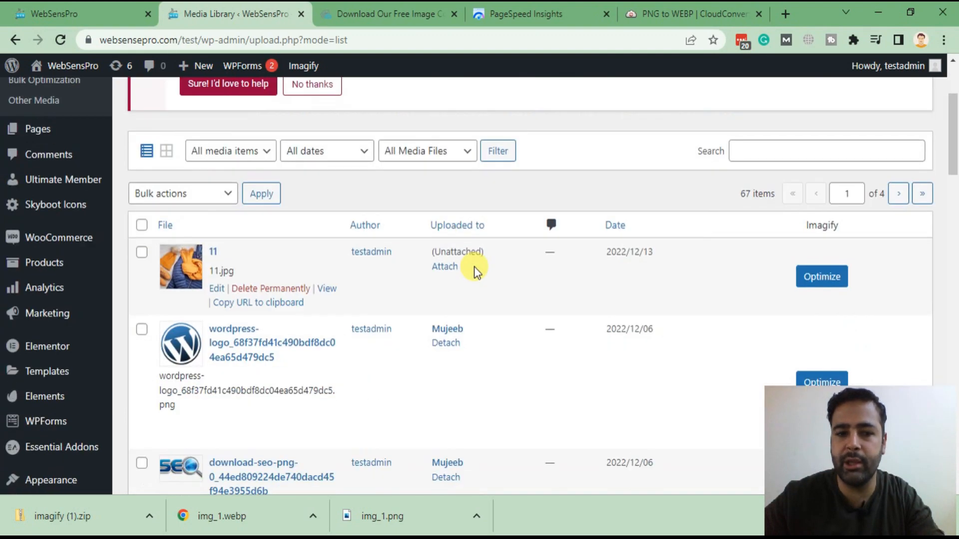
Step: Optimize 11.jpg and review the result: 58.97 KB down to 36.59 KB, 37.95% saved
{"action": "left_click", "coordinate": [832, 282]}
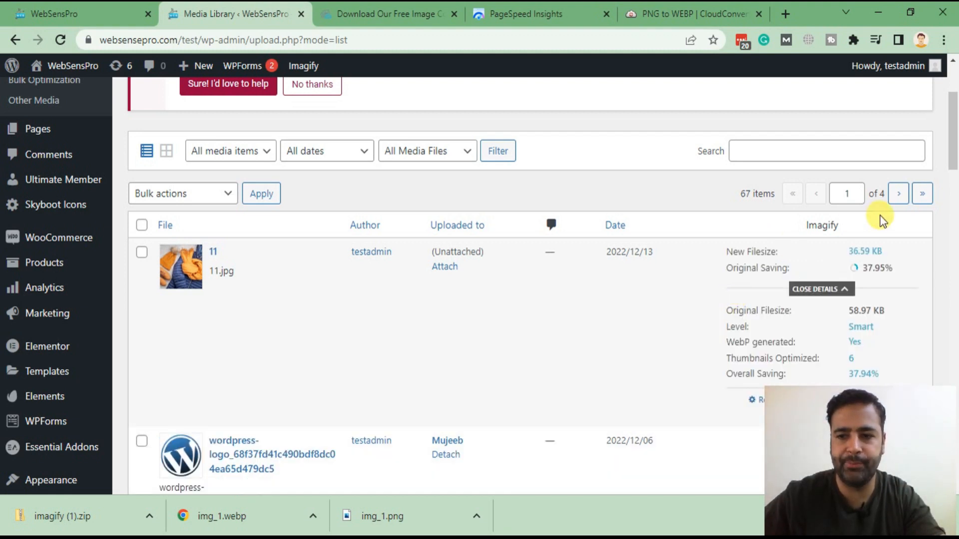
{"action": "left_click_drag", "start_coordinate": [951, 160], "coordinate": [951, 175]}
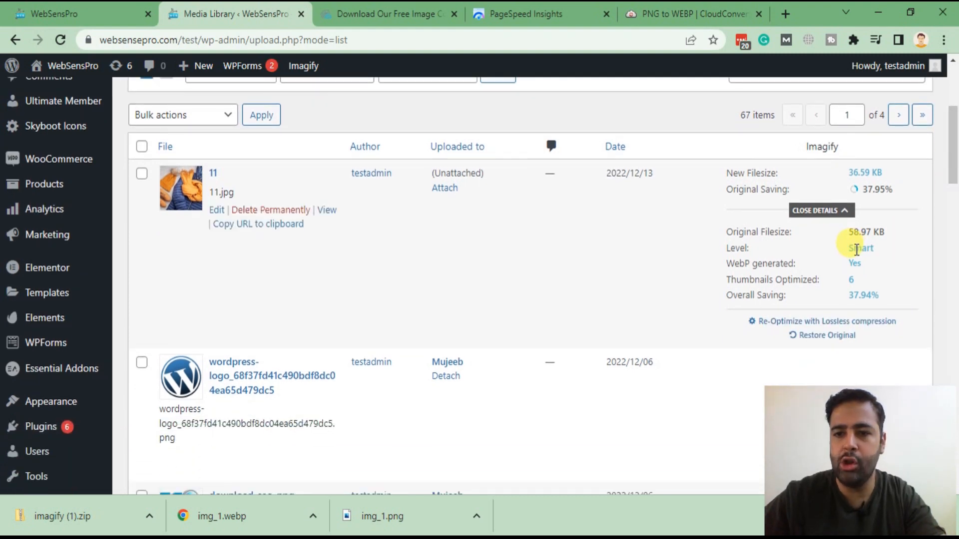
{"action": "left_click_drag", "start_coordinate": [849, 232], "coordinate": [886, 233]}
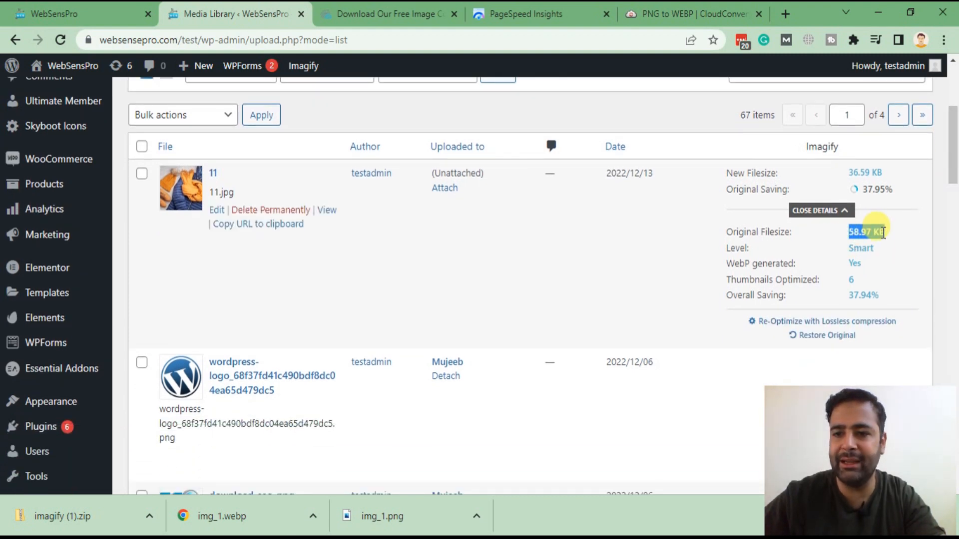
{"action": "left_click", "coordinate": [853, 232]}
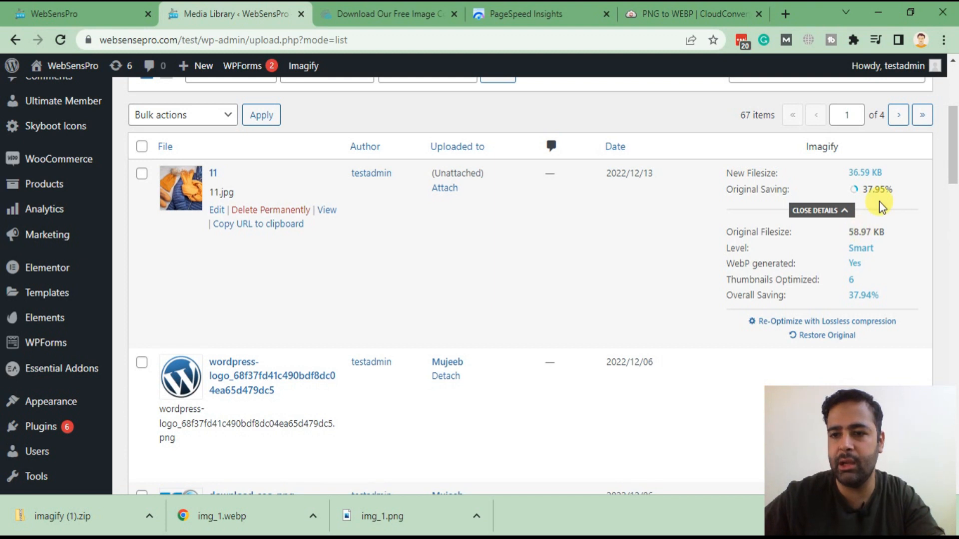
{"action": "left_click_drag", "start_coordinate": [850, 177], "coordinate": [885, 190]}
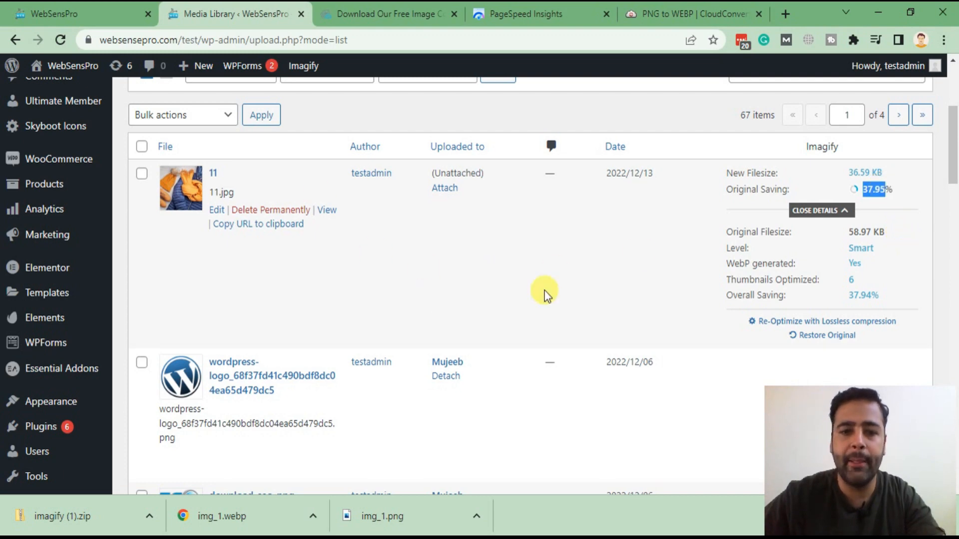
{"action": "left_click_drag", "start_coordinate": [955, 159], "coordinate": [955, 80]}
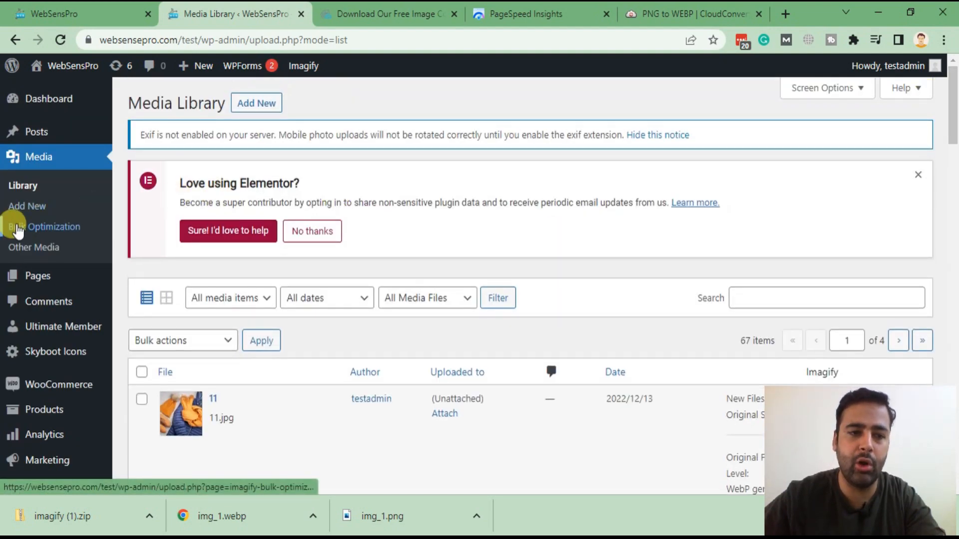
Step: Review Imagify's Bulk Optimization overview: 337.12 KB reduced to 209.21 KB, 38% saved, remaining credit
{"action": "left_click", "coordinate": [17, 229]}
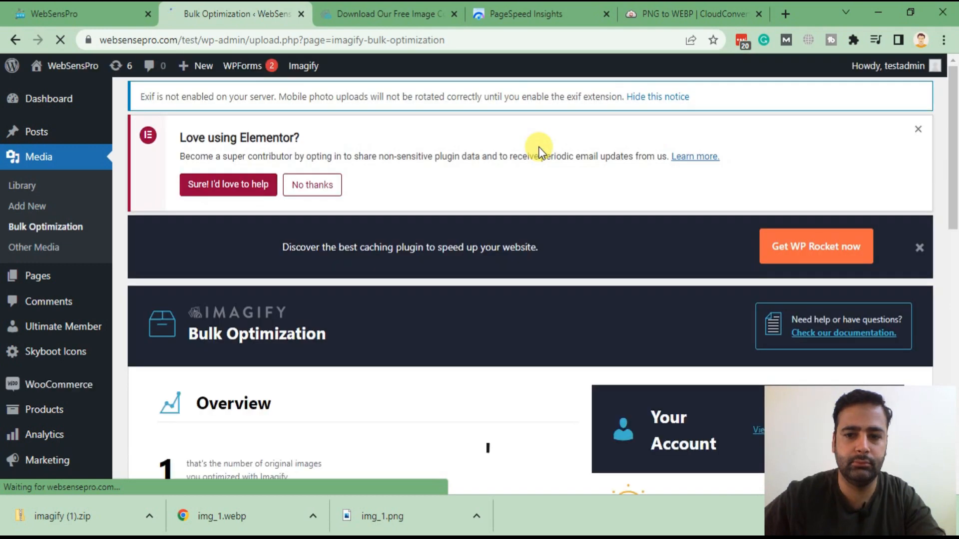
{"action": "scroll", "coordinate": [539, 150], "scroll_direction": "down", "scroll_amount": 5}
{"action": "scroll", "coordinate": [543, 109], "scroll_direction": "down", "scroll_amount": 8}
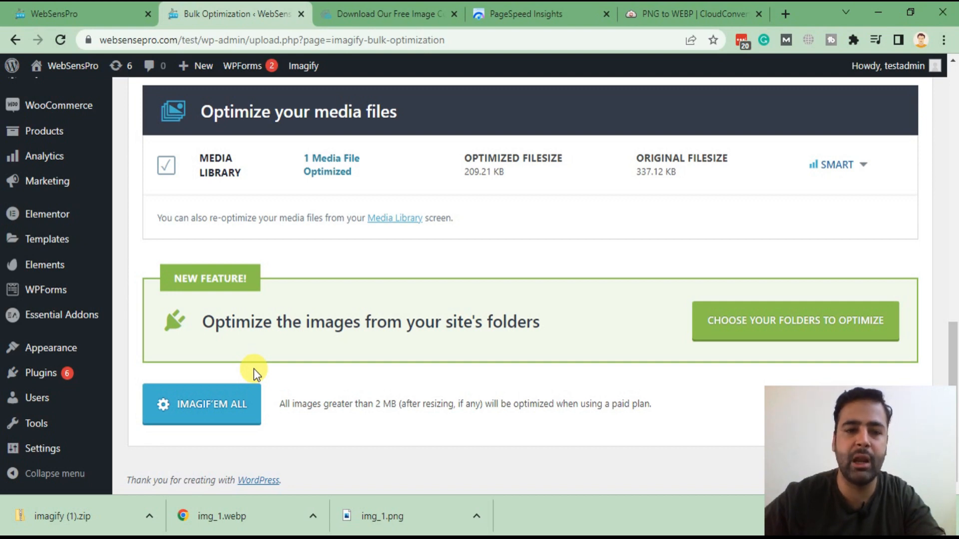
{"action": "scroll", "coordinate": [367, 367], "scroll_direction": "up", "scroll_amount": 12}
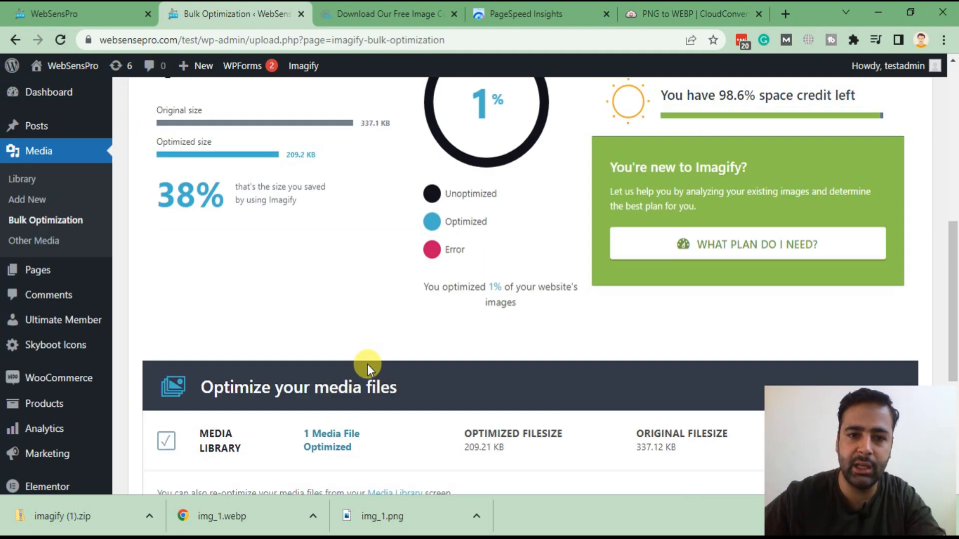
{"action": "scroll", "coordinate": [449, 324], "scroll_direction": "down", "scroll_amount": 3}
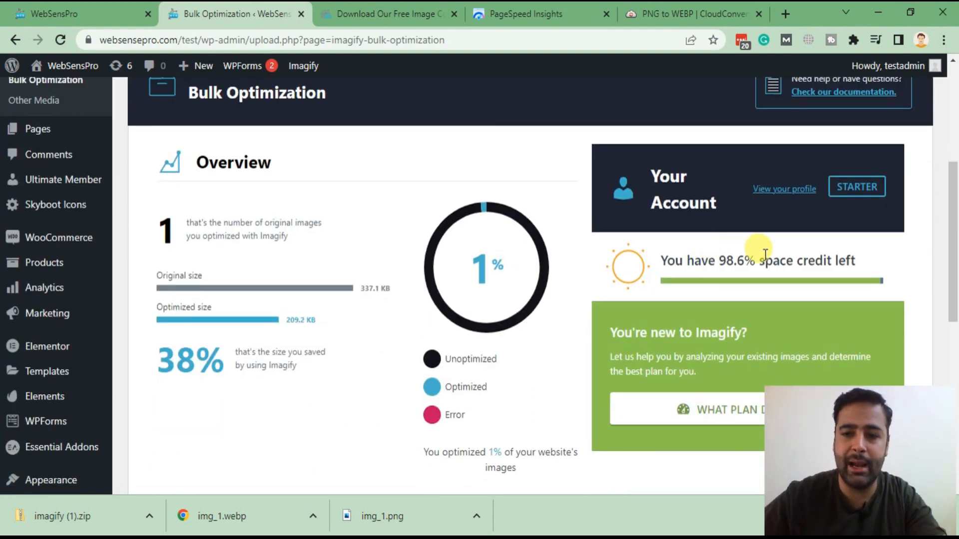
{"action": "left_click_drag", "start_coordinate": [660, 260], "coordinate": [864, 267]}
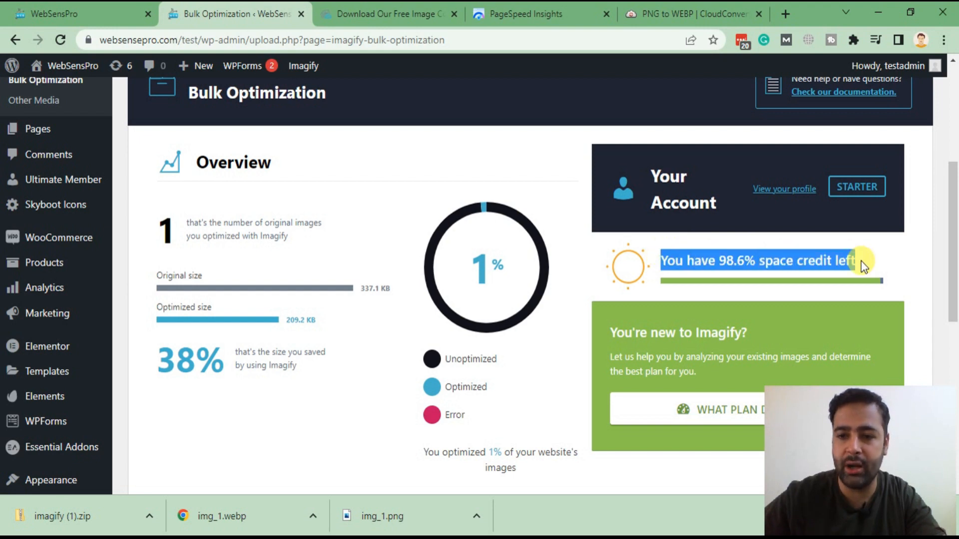
{"action": "left_click", "coordinate": [709, 272]}
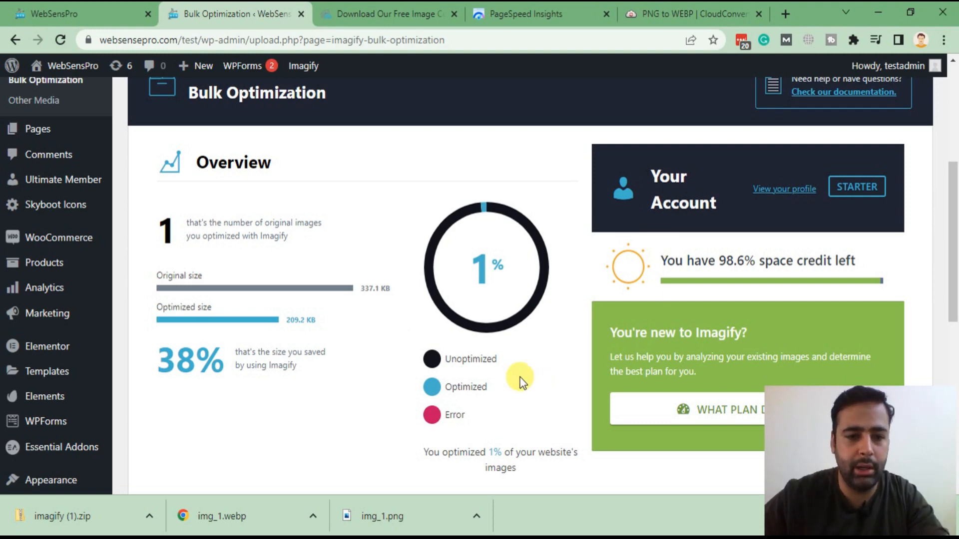
{"action": "scroll", "coordinate": [373, 193], "scroll_direction": "down", "scroll_amount": 8}
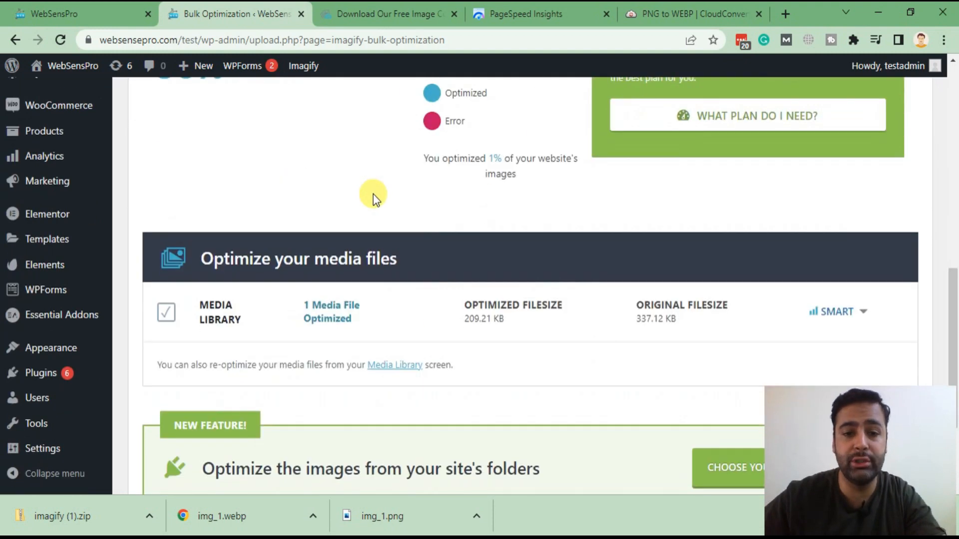